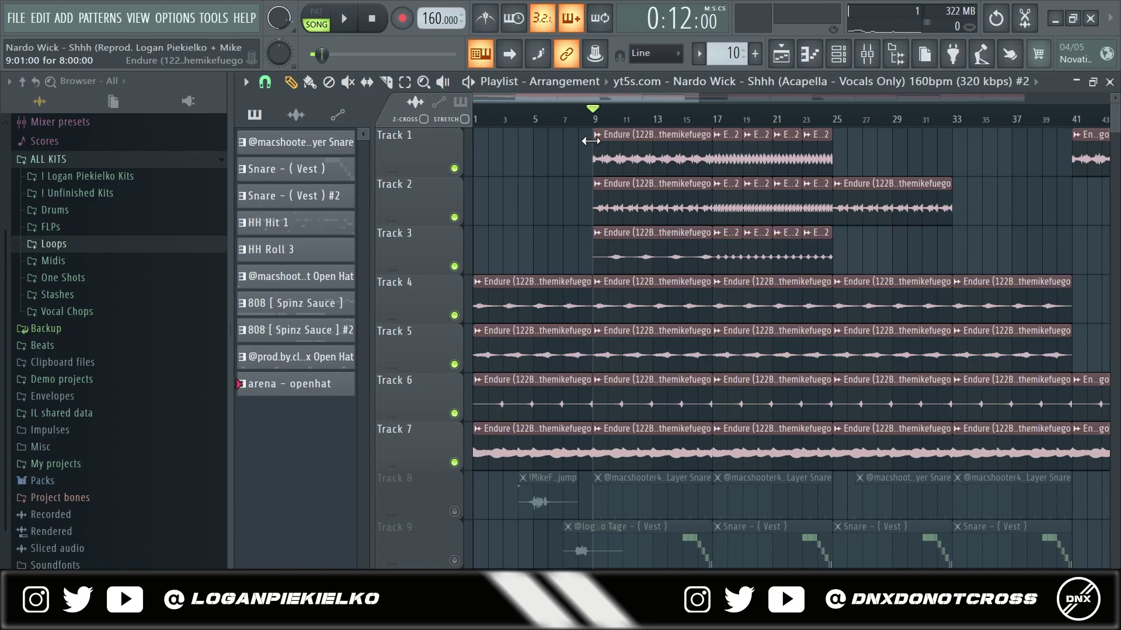
- Play the arrangement through once, then inspect the Endure melody clip's settings
{"action": "key", "text": "space"}
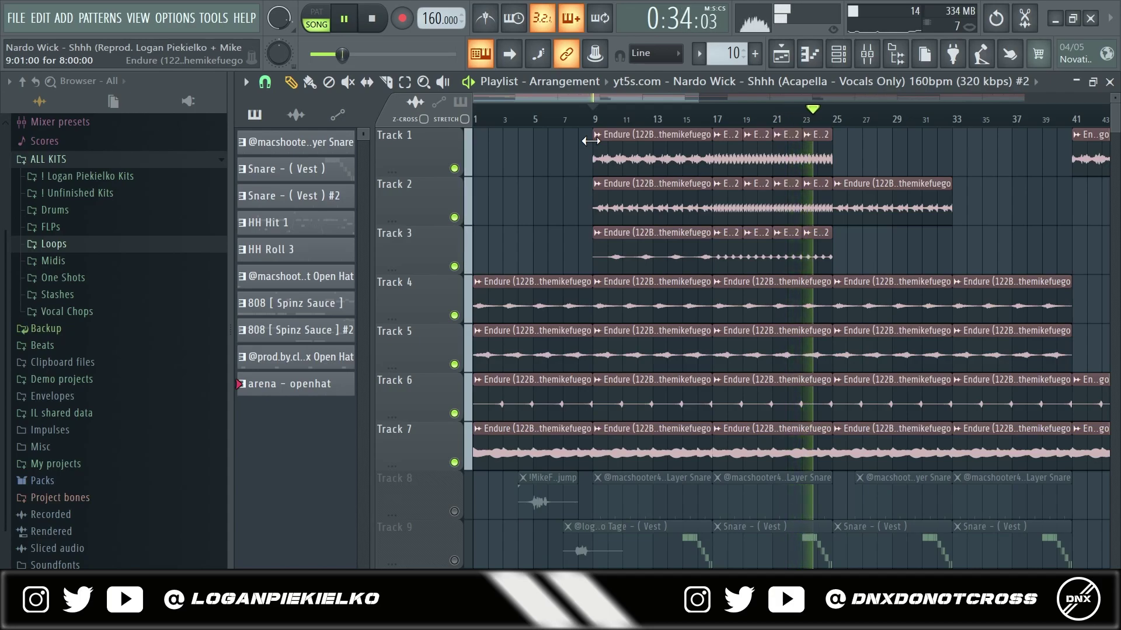
{"action": "key", "text": "space"}
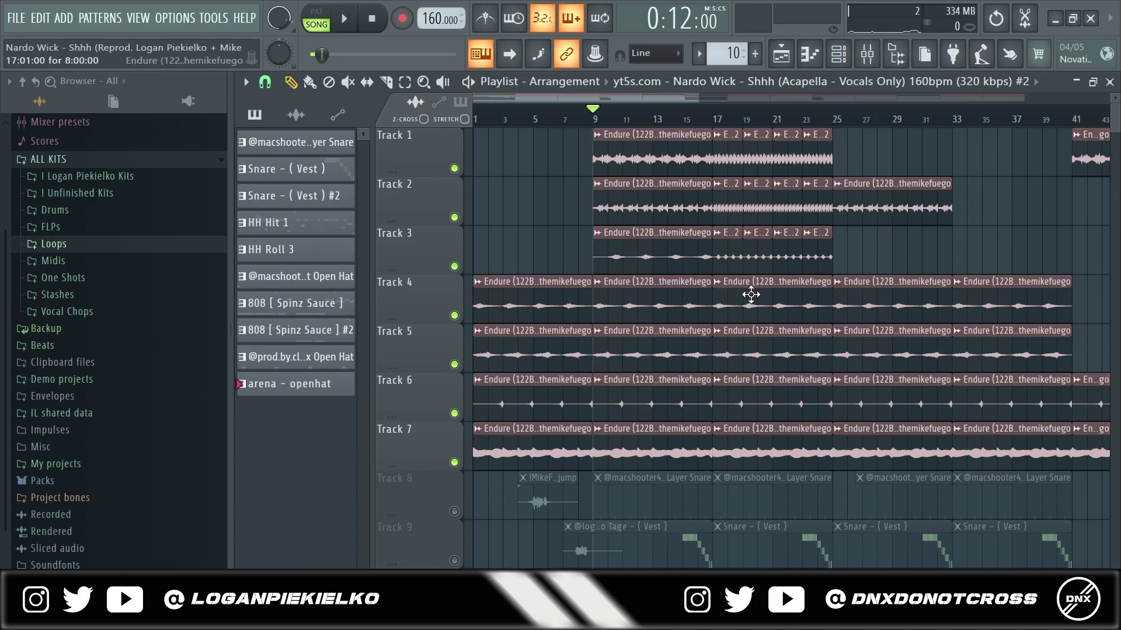
{"action": "scroll", "coordinate": [751, 295], "scroll_direction": "up", "scroll_amount": 5}
{"action": "double_click", "coordinate": [537, 206]}
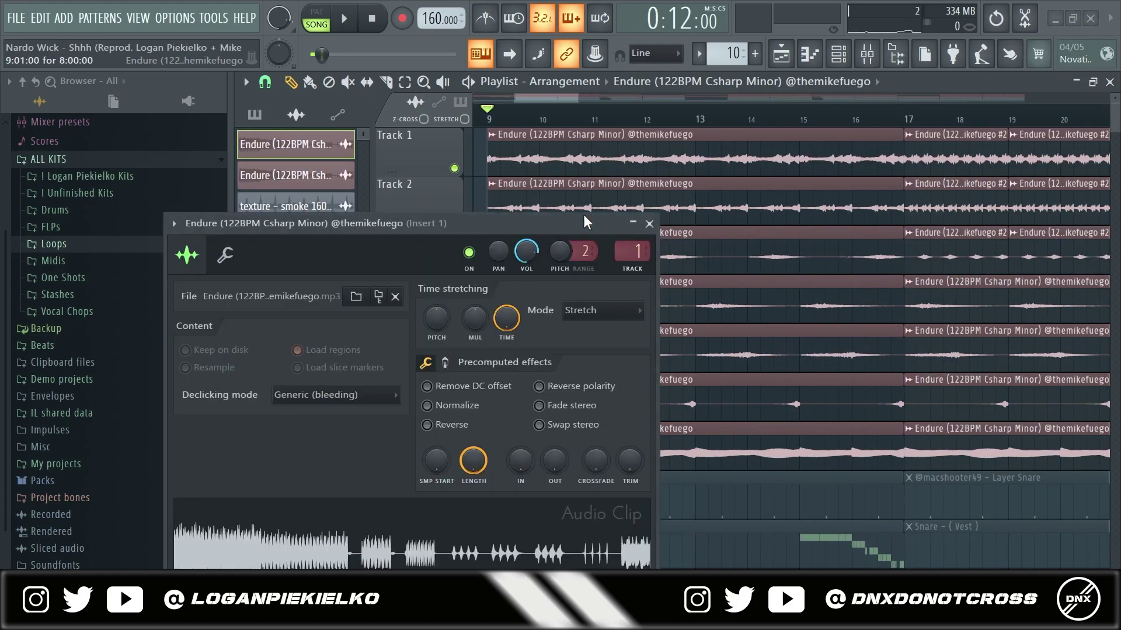
{"action": "left_click", "coordinate": [649, 224]}
{"action": "scroll", "coordinate": [600, 226], "scroll_direction": "down", "scroll_amount": 3}
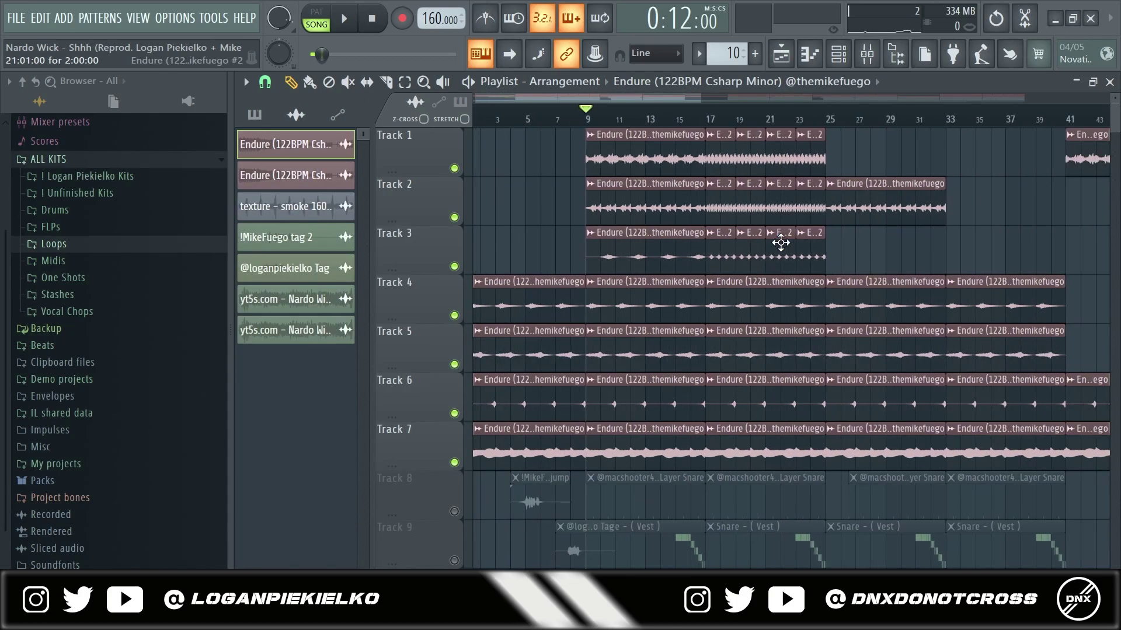
{"action": "scroll", "coordinate": [744, 224], "scroll_direction": "down", "scroll_amount": 2}
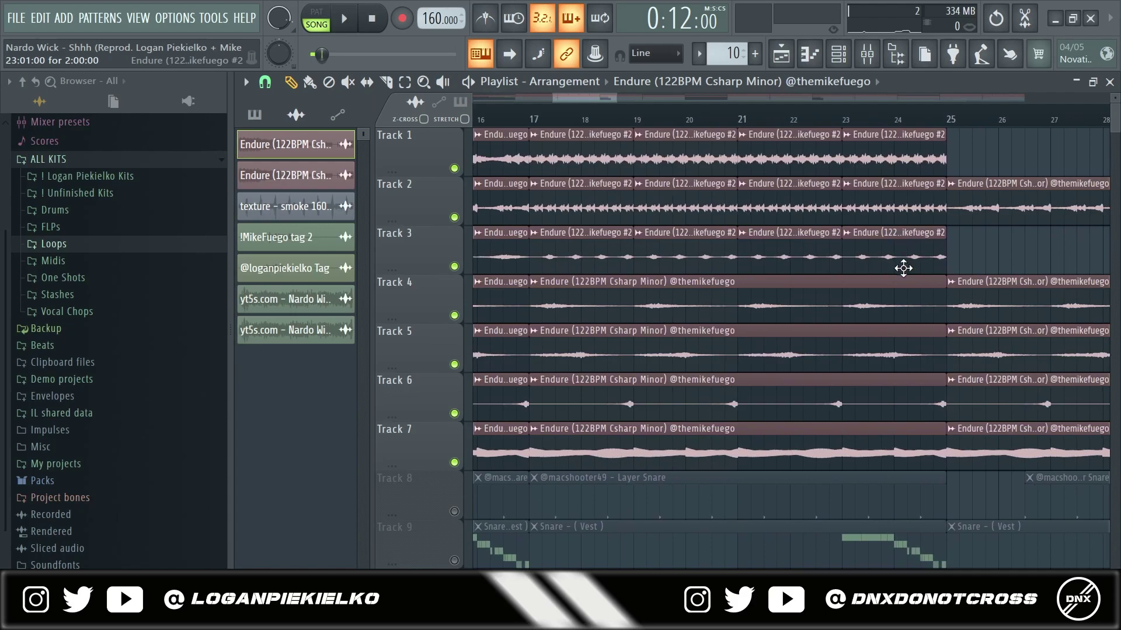
- Select the Endure clips on tracks 1–3 from bar 17, then inspect Endure #2's settings
{"action": "left_click_drag", "start_coordinate": [946, 271], "coordinate": [601, 157]}
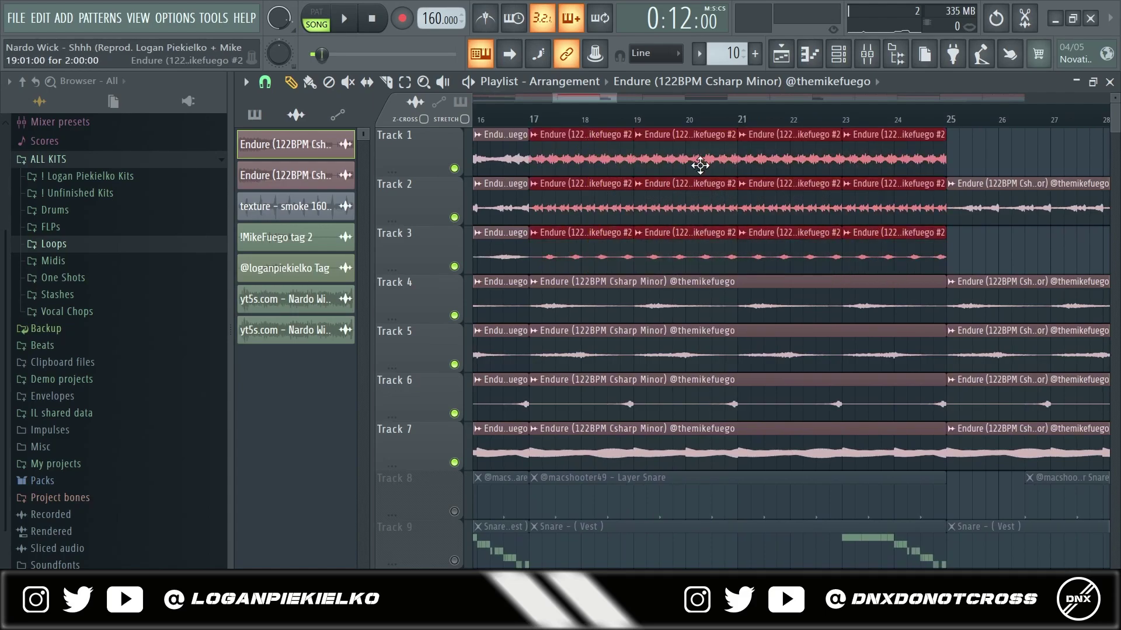
{"action": "left_click", "coordinate": [974, 164]}
{"action": "scroll", "coordinate": [609, 161], "scroll_direction": "up", "scroll_amount": 2}
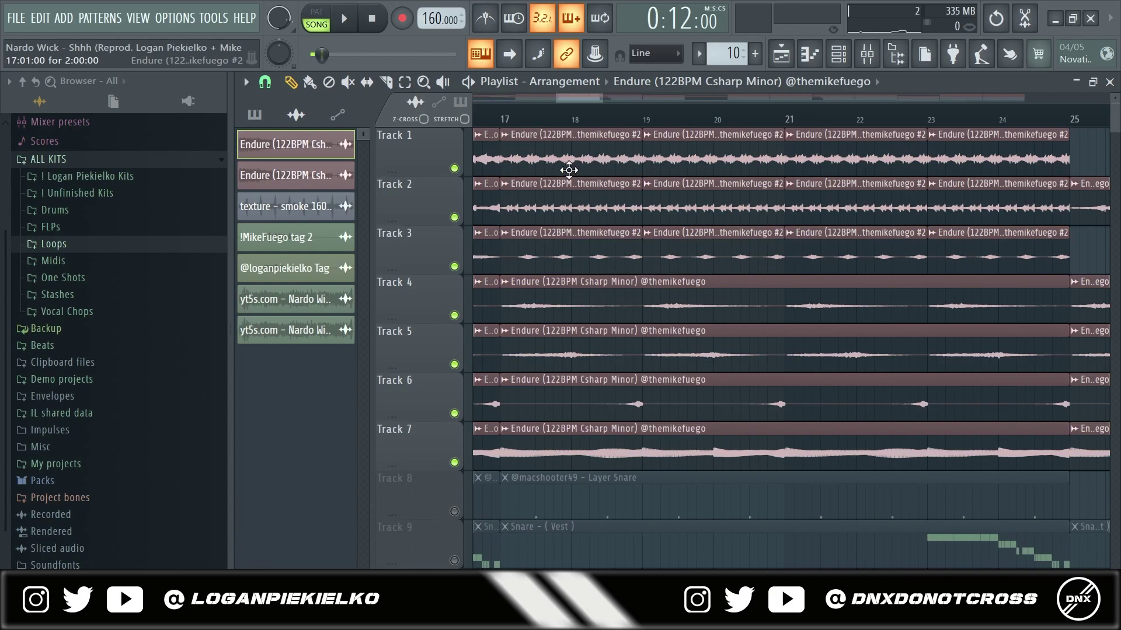
{"action": "scroll", "coordinate": [569, 169], "scroll_direction": "down", "scroll_amount": 2}
{"action": "double_click", "coordinate": [585, 154]}
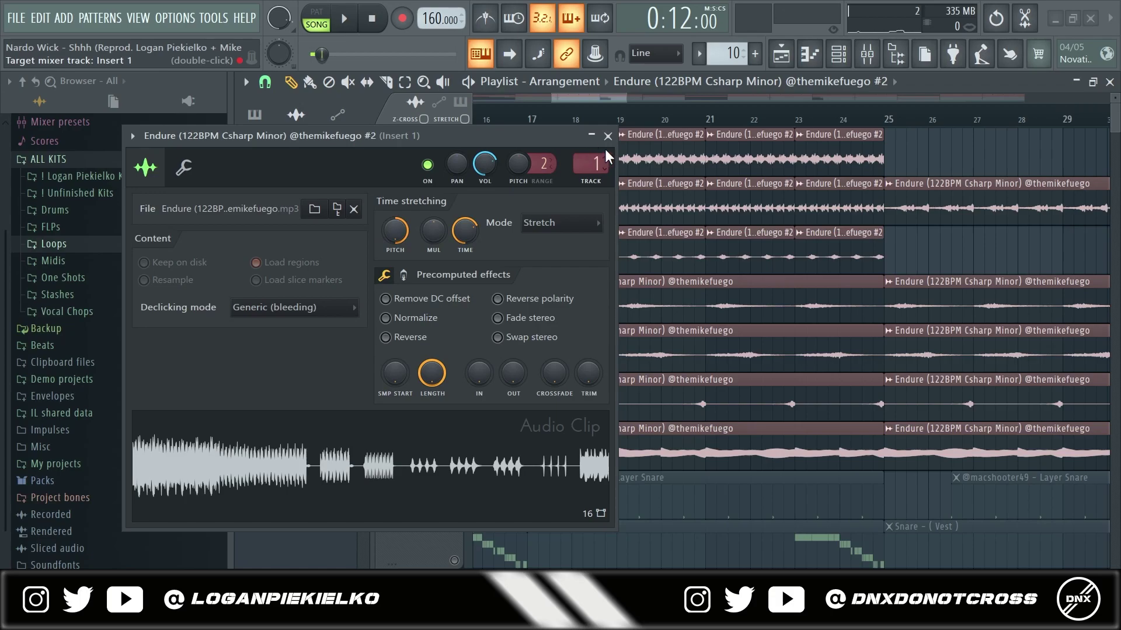
{"action": "left_click", "coordinate": [607, 136]}
{"action": "scroll", "coordinate": [561, 171], "scroll_direction": "down", "scroll_amount": 1}
{"action": "scroll", "coordinate": [525, 176], "scroll_direction": "down", "scroll_amount": 1}
{"action": "scroll", "coordinate": [482, 184], "scroll_direction": "down", "scroll_amount": 1}
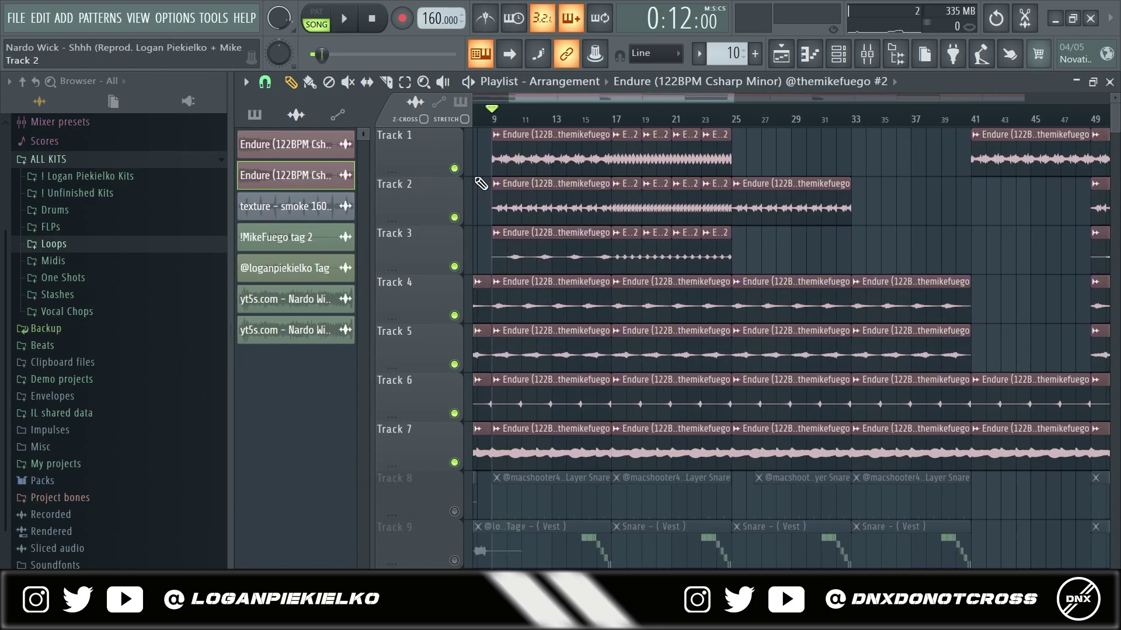
{"action": "scroll", "coordinate": [482, 183], "scroll_direction": "up", "scroll_amount": 1}
{"action": "scroll", "coordinate": [491, 220], "scroll_direction": "up", "scroll_amount": 1}
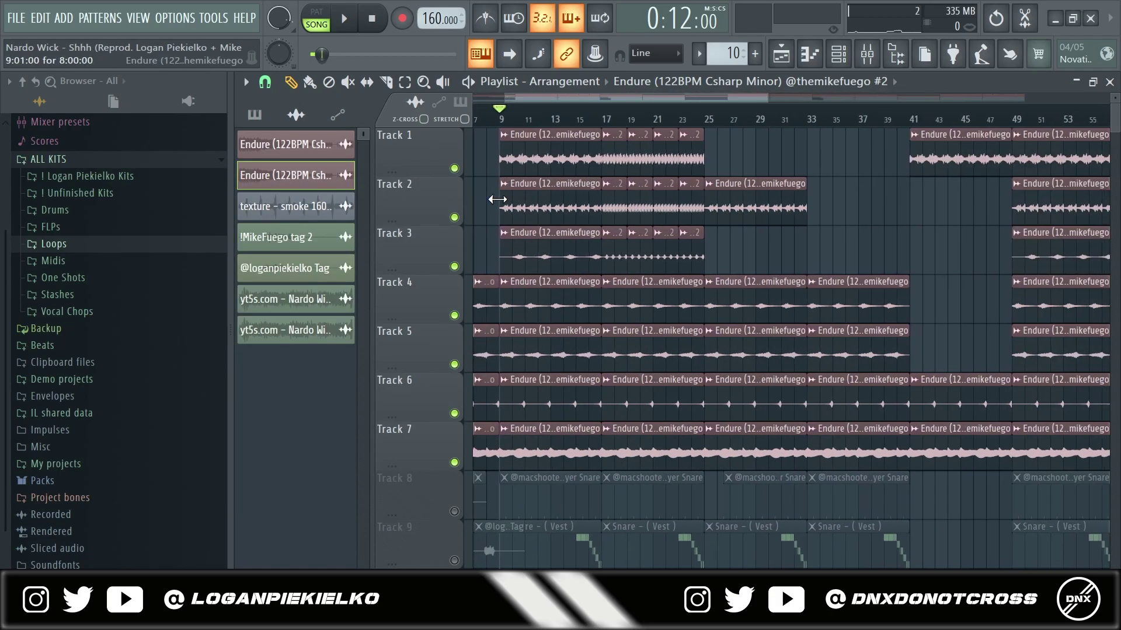
{"action": "scroll", "coordinate": [464, 289], "scroll_direction": "down", "scroll_amount": 3}
- Solo Track 8 and audition the Layer Snare pattern, then unmute Track 9's Vest snare
{"action": "right_click", "coordinate": [455, 315]}
{"action": "scroll", "coordinate": [681, 283], "scroll_direction": "up", "scroll_amount": 1}
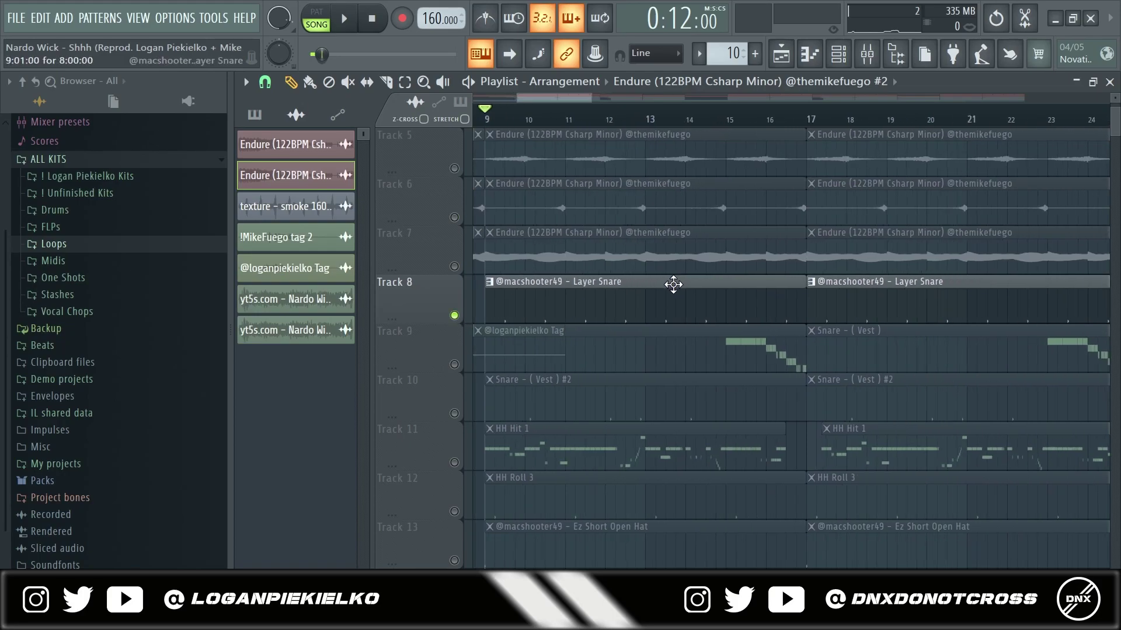
{"action": "double_click", "coordinate": [668, 300]}
{"action": "scroll", "coordinate": [673, 308], "scroll_direction": "down", "scroll_amount": 2}
{"action": "scroll", "coordinate": [658, 288], "scroll_direction": "down", "scroll_amount": 3}
{"action": "key", "text": "space"}
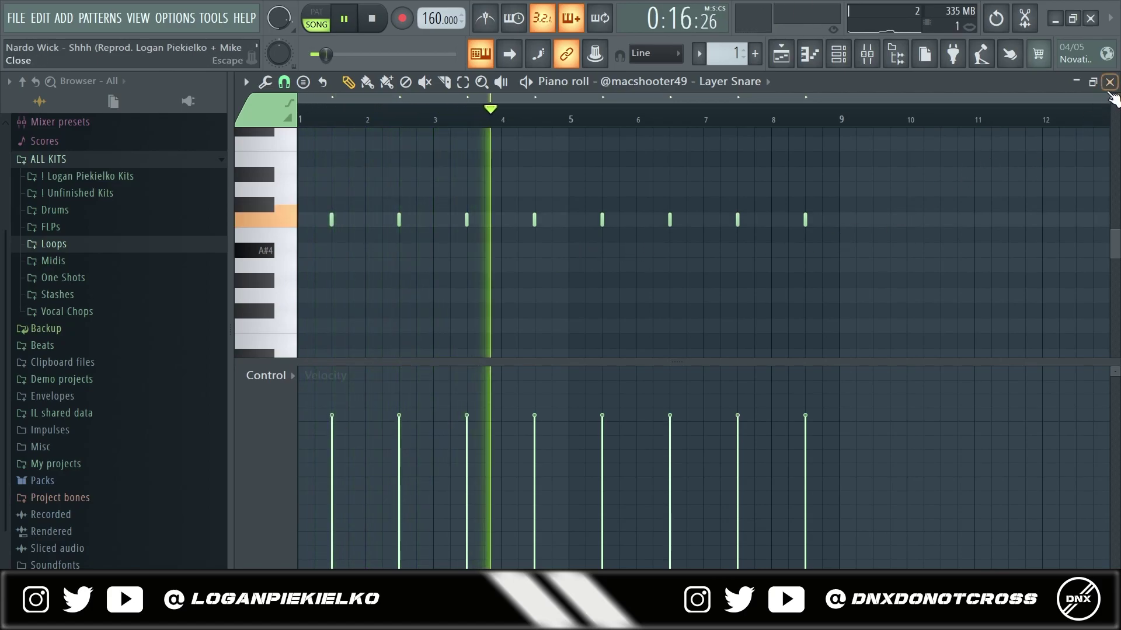
{"action": "left_click", "coordinate": [1109, 82]}
{"action": "key", "text": "space"}
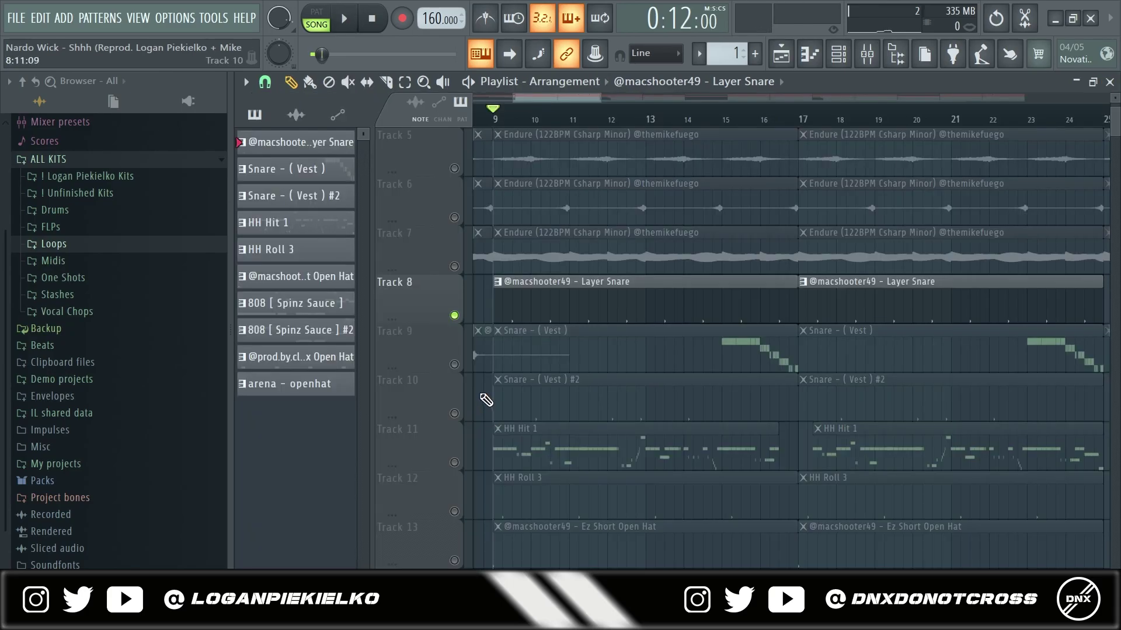
{"action": "left_click", "coordinate": [455, 365]}
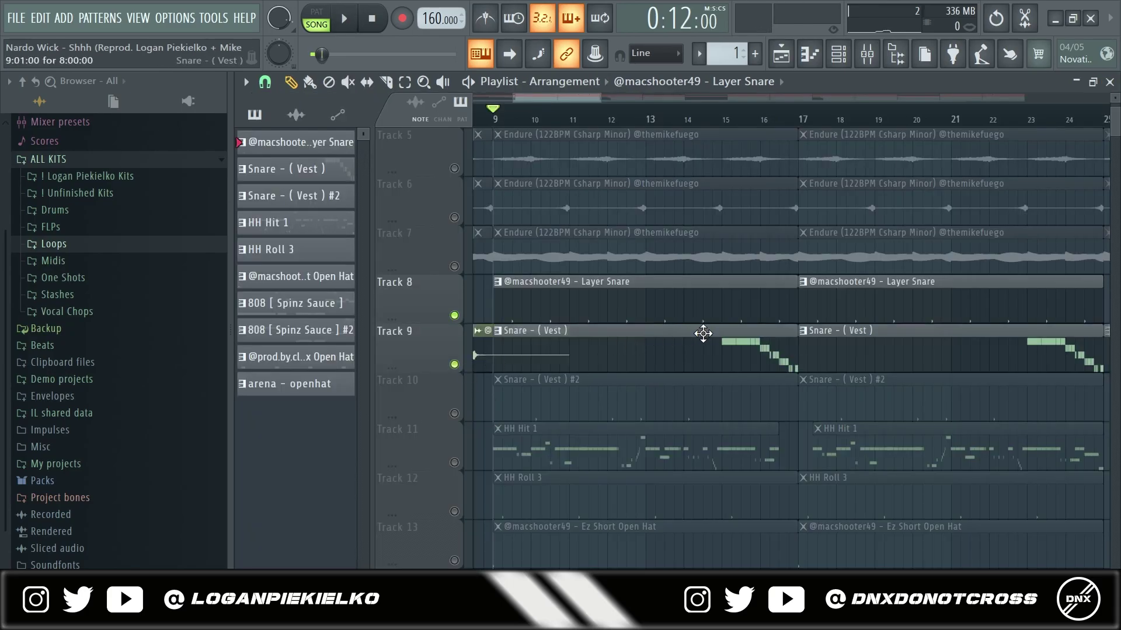
{"action": "scroll", "coordinate": [658, 177], "scroll_direction": "up", "scroll_amount": 3}
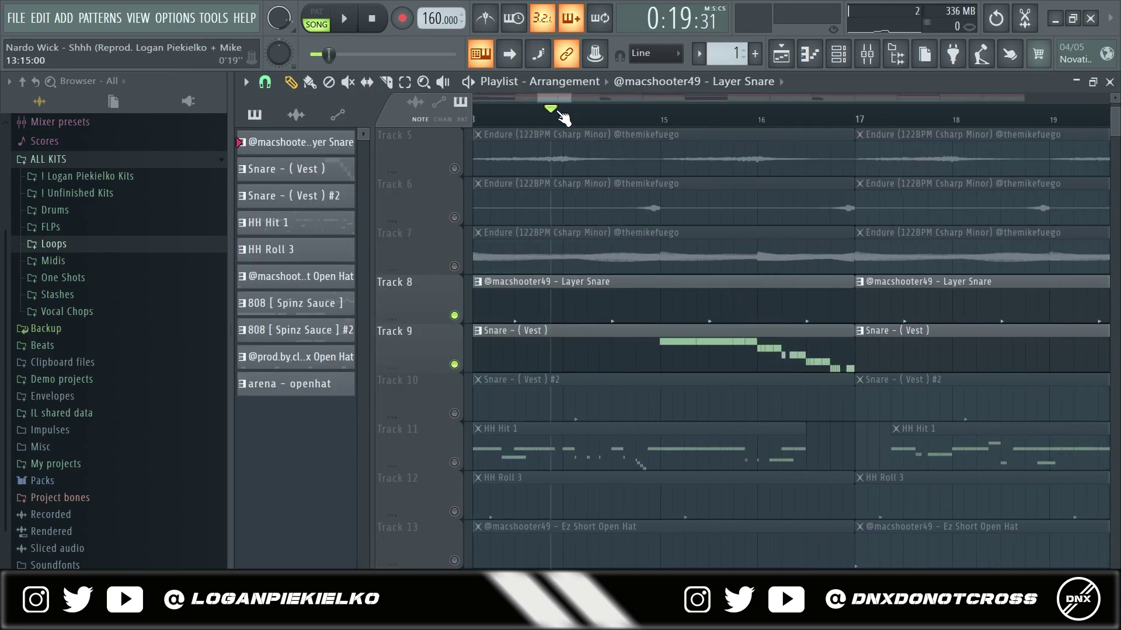
- Preview the Snare - ( Vest ) pattern's notes in the piano roll
{"action": "double_click", "coordinate": [521, 360]}
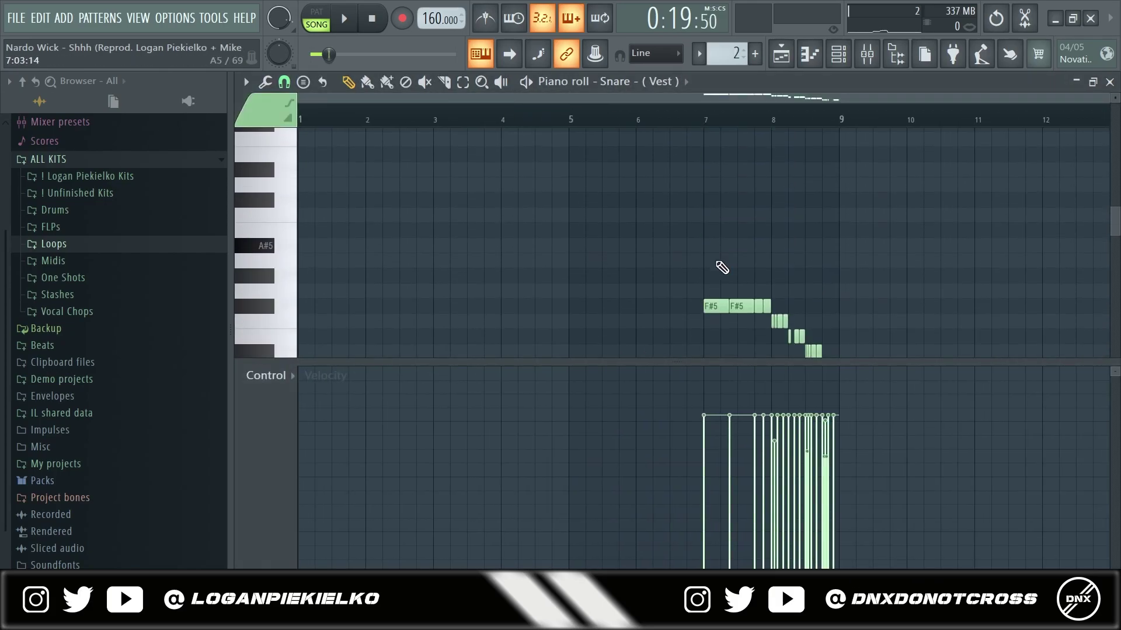
{"action": "key", "text": "space"}
{"action": "scroll", "coordinate": [873, 263], "scroll_direction": "up", "scroll_amount": 1}
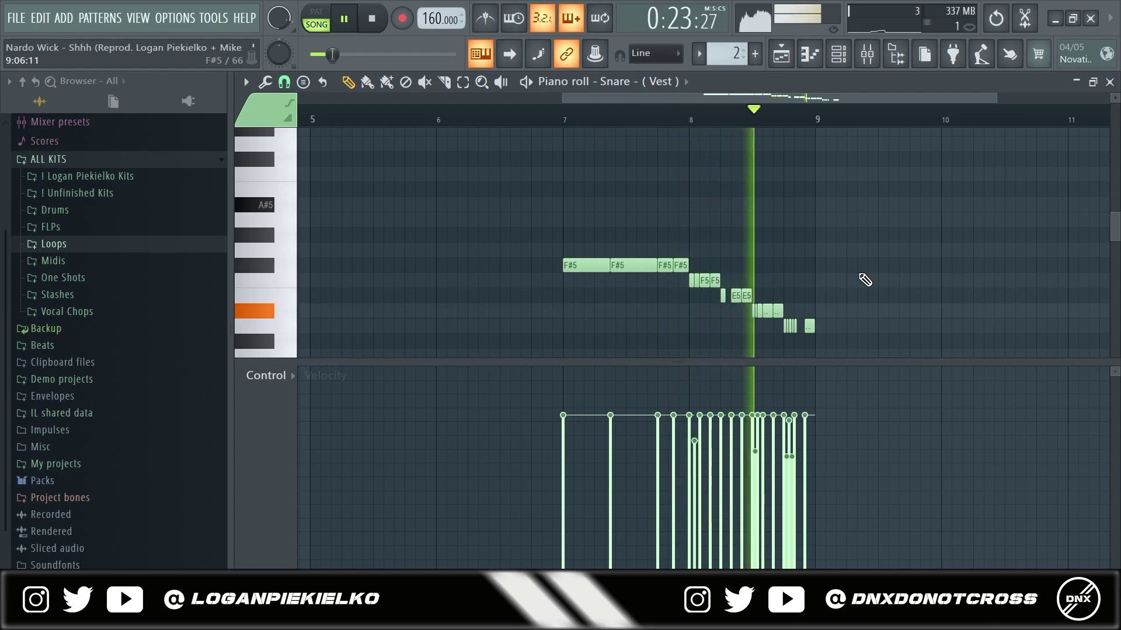
{"action": "key", "text": "space"}
{"action": "key", "text": "F5"}
{"action": "scroll", "coordinate": [692, 400], "scroll_direction": "up", "scroll_amount": 2}
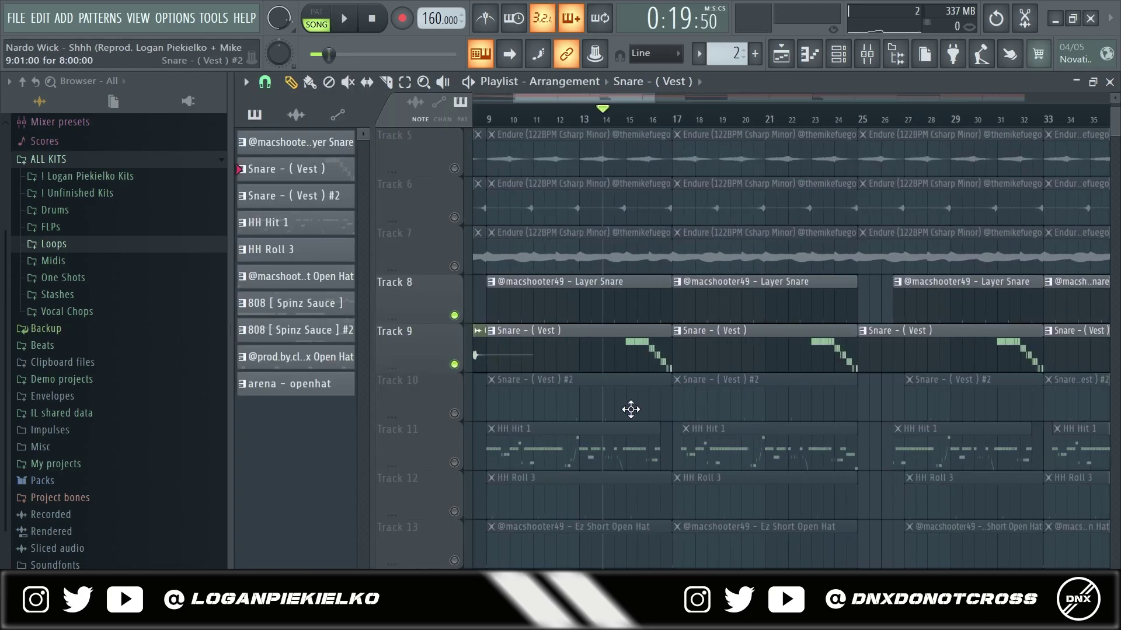
{"action": "scroll", "coordinate": [512, 432], "scroll_direction": "up", "scroll_amount": 2}
- Unmute Track 10's Vest snare and Tracks 1–2's Endure loops, then play from bar 9
{"action": "left_click", "coordinate": [454, 414]}
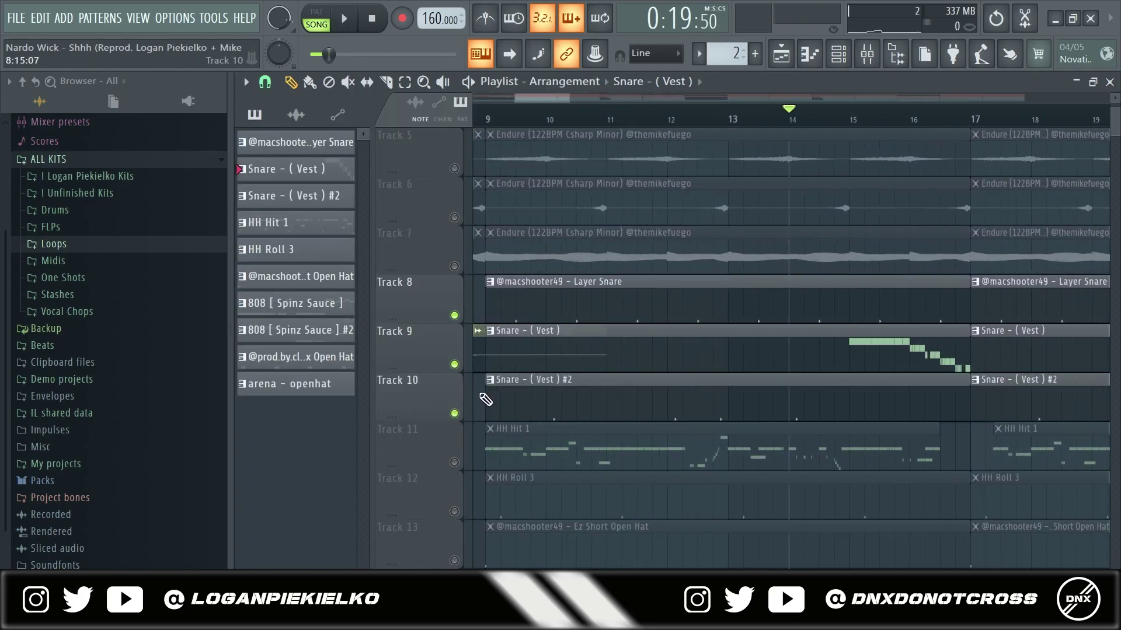
{"action": "left_click", "coordinate": [486, 110]}
{"action": "scroll", "coordinate": [483, 225], "scroll_direction": "up", "scroll_amount": 1}
{"action": "scroll", "coordinate": [483, 225], "scroll_direction": "up", "scroll_amount": 3}
{"action": "left_click", "coordinate": [454, 169]}
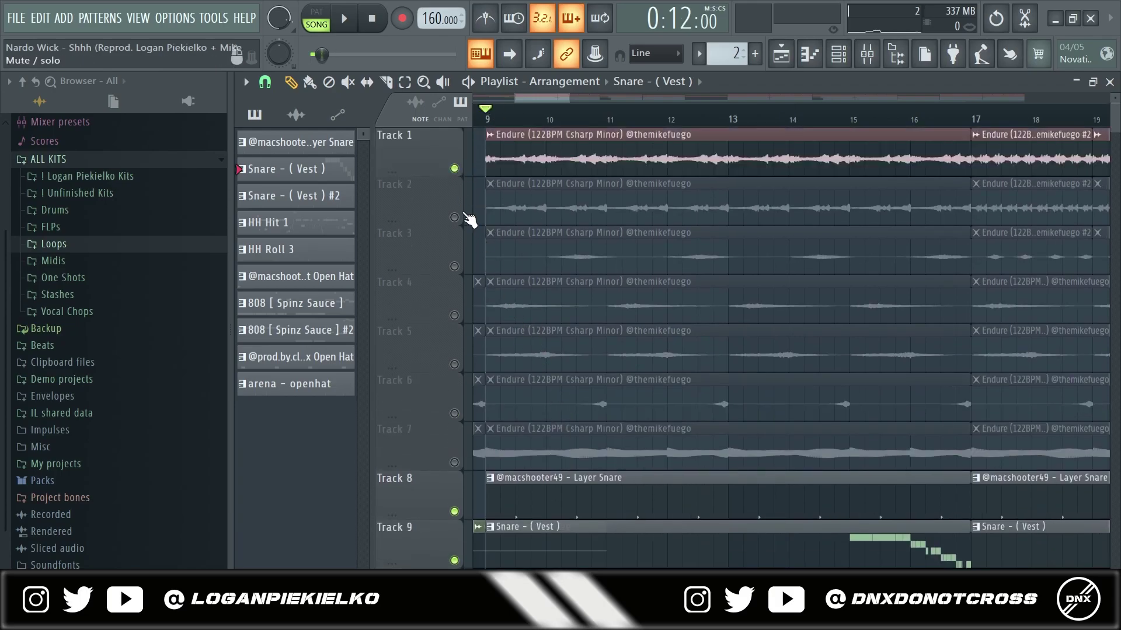
{"action": "left_click", "coordinate": [454, 218]}
{"action": "key", "text": "space"}
{"action": "scroll", "coordinate": [762, 236], "scroll_direction": "down", "scroll_amount": 3}
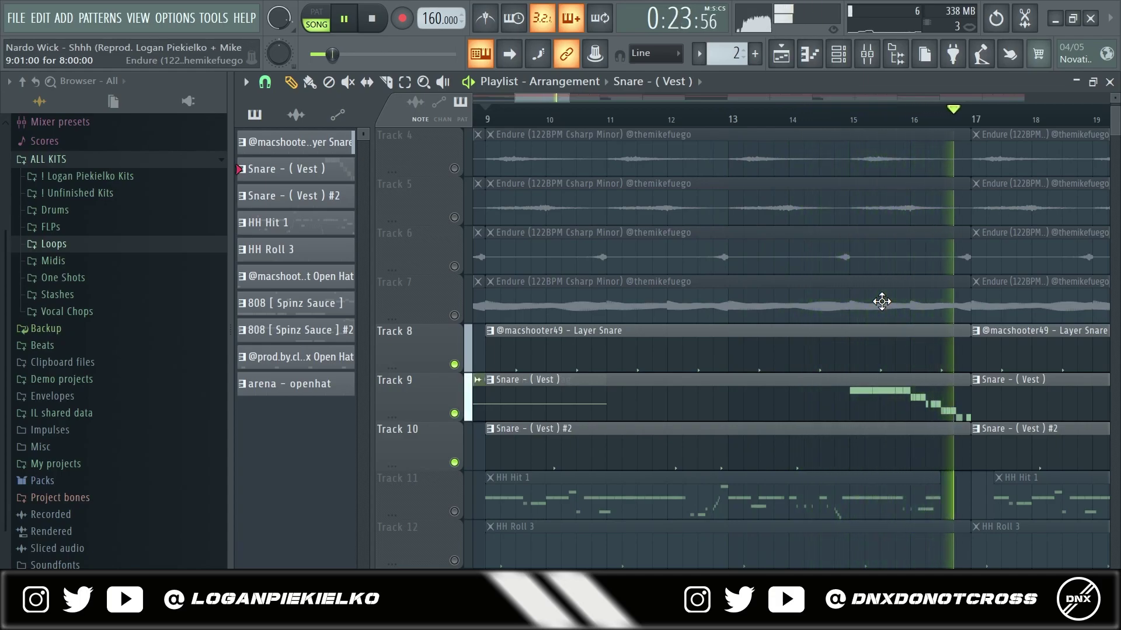
- Stop playback and preview the HH Hit 1 hi-hat pattern in the piano roll
{"action": "key", "text": "space"}
{"action": "scroll", "coordinate": [882, 302], "scroll_direction": "down", "scroll_amount": 2}
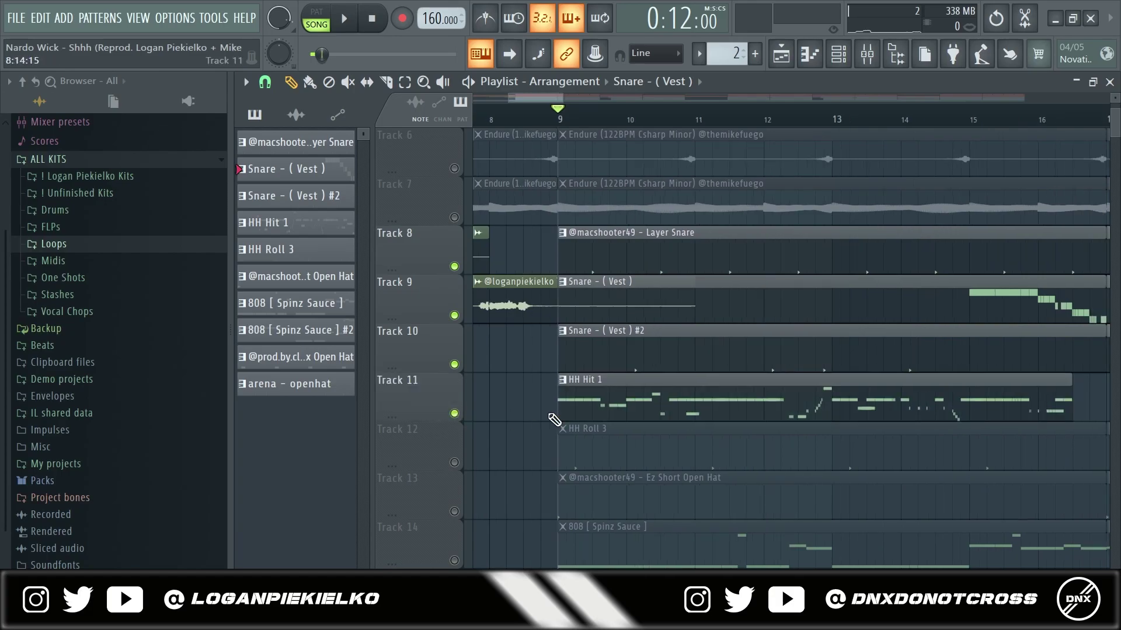
{"action": "double_click", "coordinate": [624, 407]}
{"action": "key", "text": "space"}
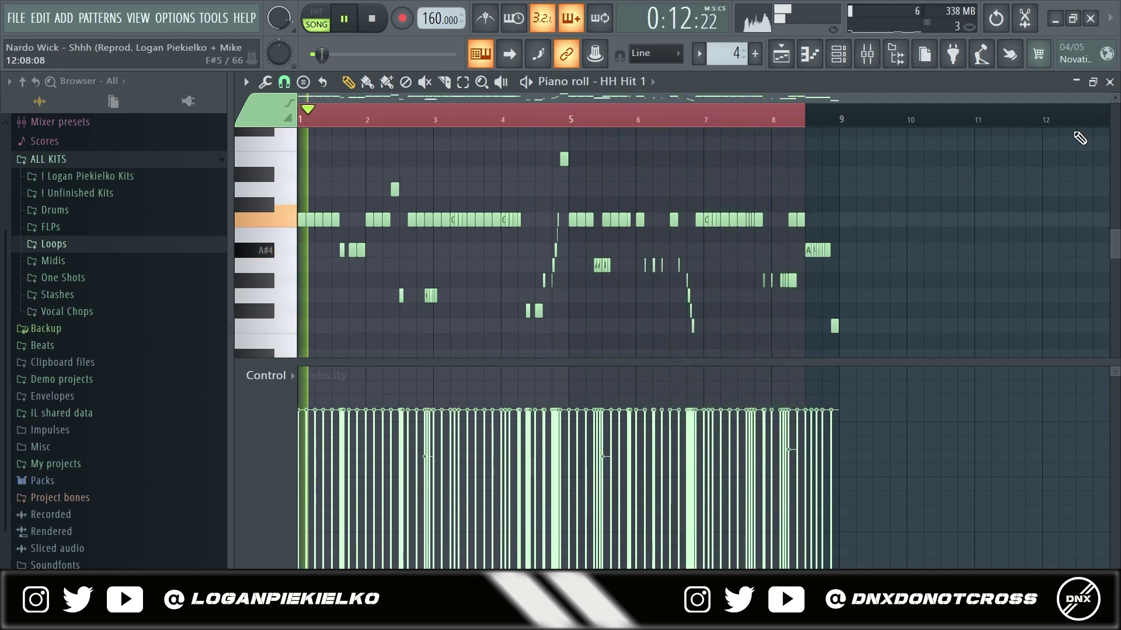
{"action": "key", "text": "space"}
{"action": "key", "text": "F5"}
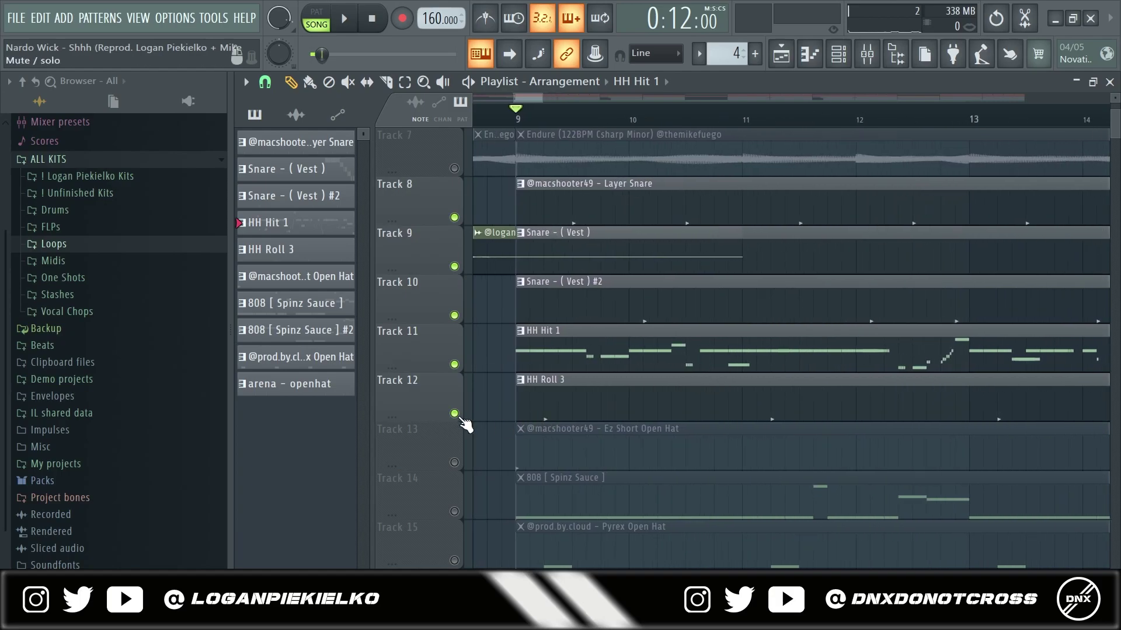
- Play the arrangement and solo Track 12's HH Roll 3 to hear it alone
{"action": "key", "text": "space"}
{"action": "right_click", "coordinate": [453, 413]}
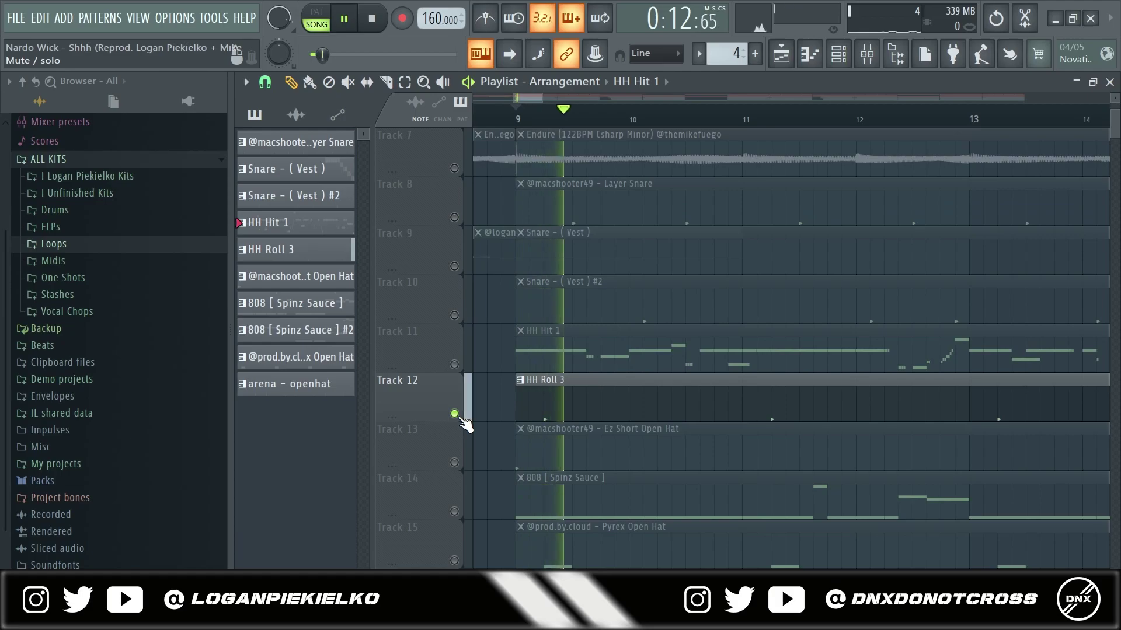
{"action": "key", "text": "space"}
{"action": "right_click", "coordinate": [454, 413]}
{"action": "right_click", "coordinate": [456, 420]}
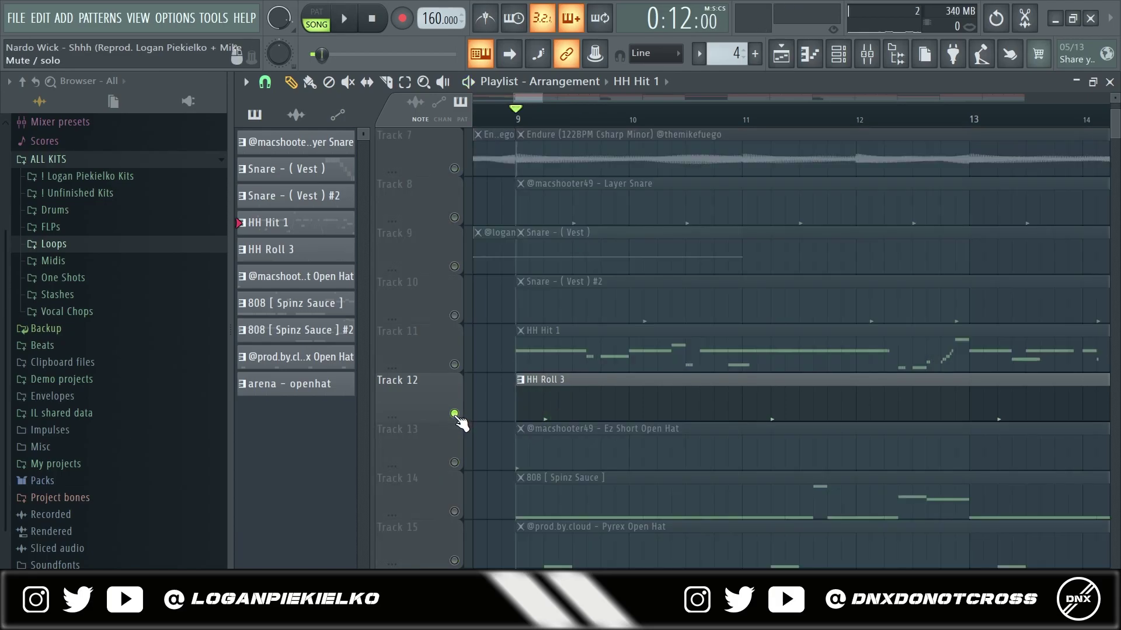
{"action": "scroll", "coordinate": [458, 422], "scroll_direction": "up", "scroll_amount": 2}
{"action": "left_click_drag", "start_coordinate": [456, 464], "coordinate": [456, 366]}
- Re-enable Track 8's layer snare and unmute Track 13's Ez Short Open Hat
{"action": "left_click", "coordinate": [453, 317]}
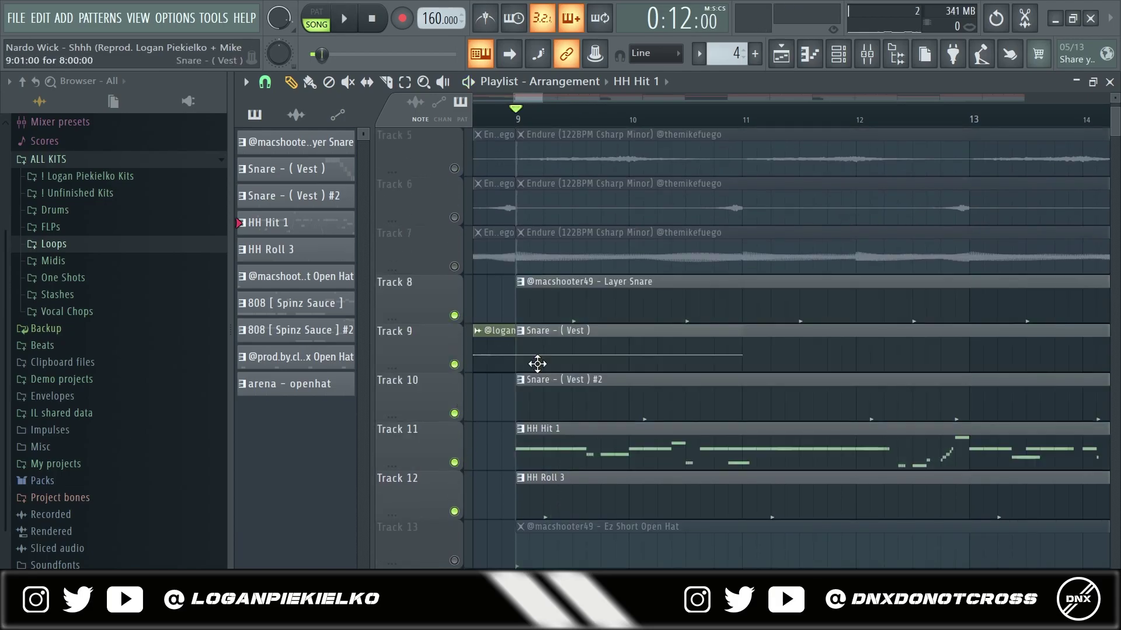
{"action": "scroll", "coordinate": [457, 469], "scroll_direction": "down", "scroll_amount": 2}
{"action": "left_click", "coordinate": [454, 462]}
{"action": "scroll", "coordinate": [556, 426], "scroll_direction": "down", "scroll_amount": 2}
{"action": "scroll", "coordinate": [555, 426], "scroll_direction": "down", "scroll_amount": 1}
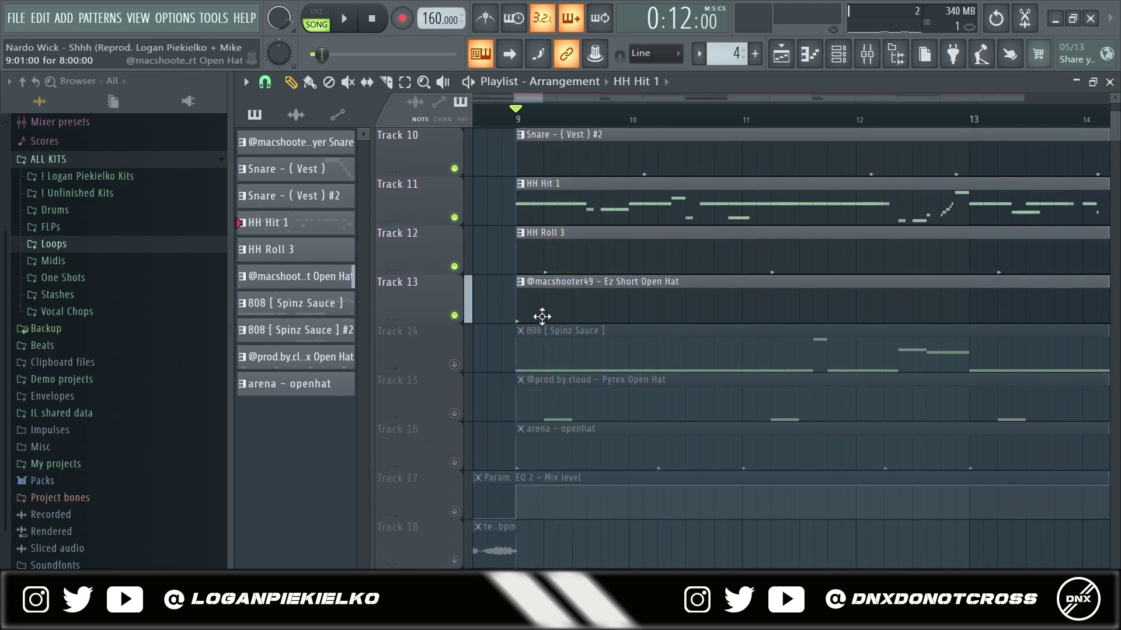
{"action": "scroll", "coordinate": [540, 315], "scroll_direction": "down", "scroll_amount": 1}
{"action": "scroll", "coordinate": [544, 324], "scroll_direction": "down", "scroll_amount": 1}
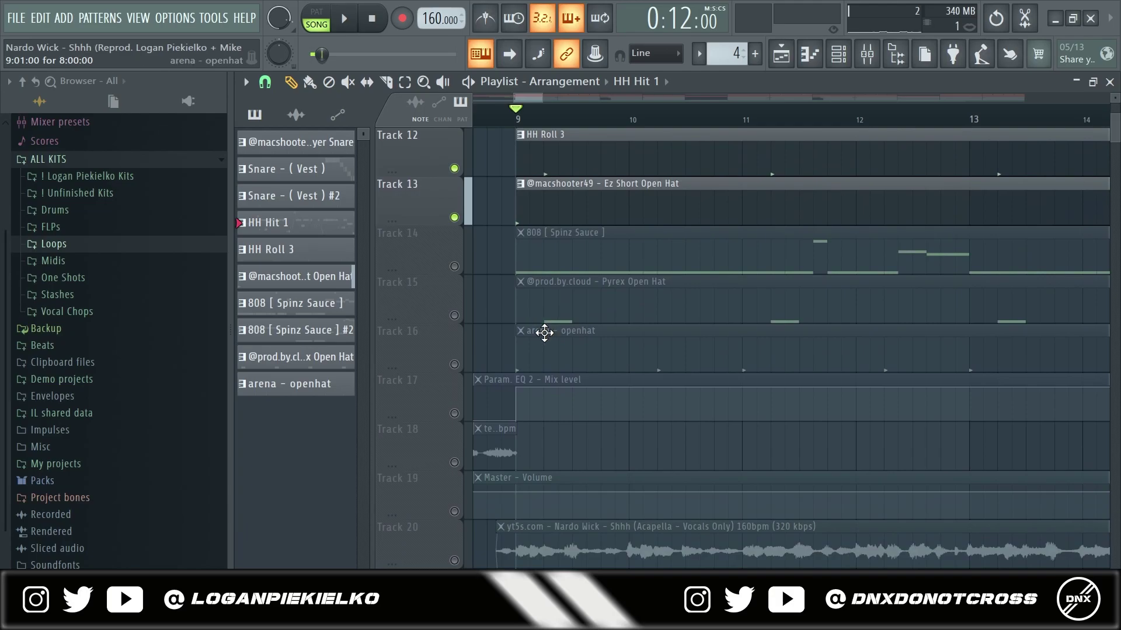
{"action": "scroll", "coordinate": [545, 331], "scroll_direction": "up", "scroll_amount": 1}
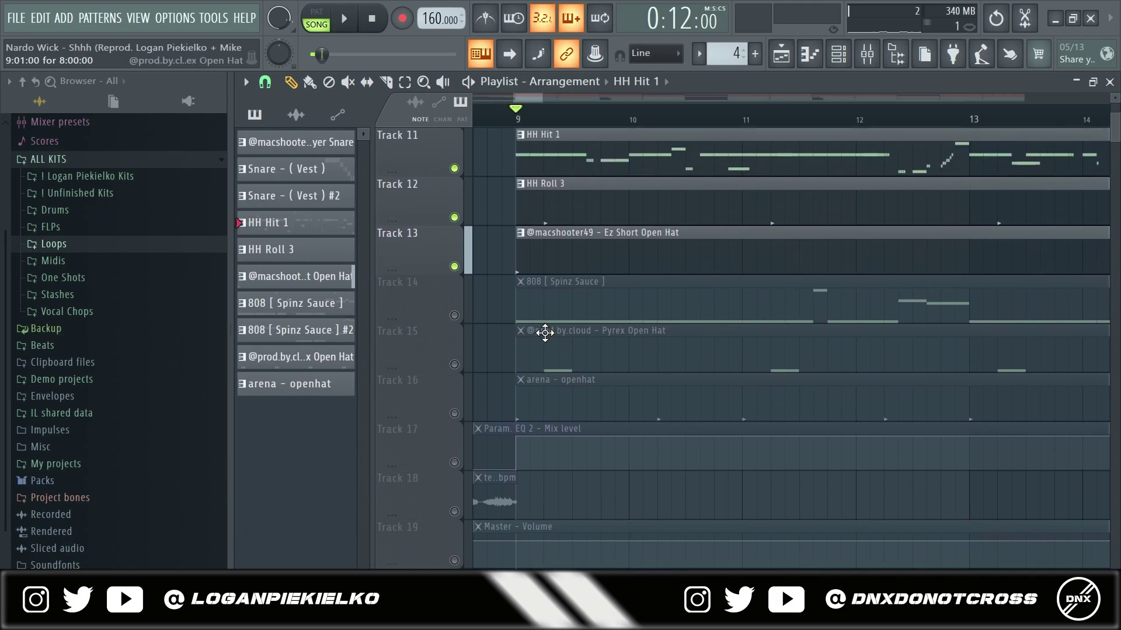
- Unmute Track 14's 808 and check its sampler settings in the Channel rack
{"action": "left_click", "coordinate": [454, 315]}
{"action": "scroll", "coordinate": [462, 322], "scroll_direction": "down", "scroll_amount": 1, "text": "ctrl"}
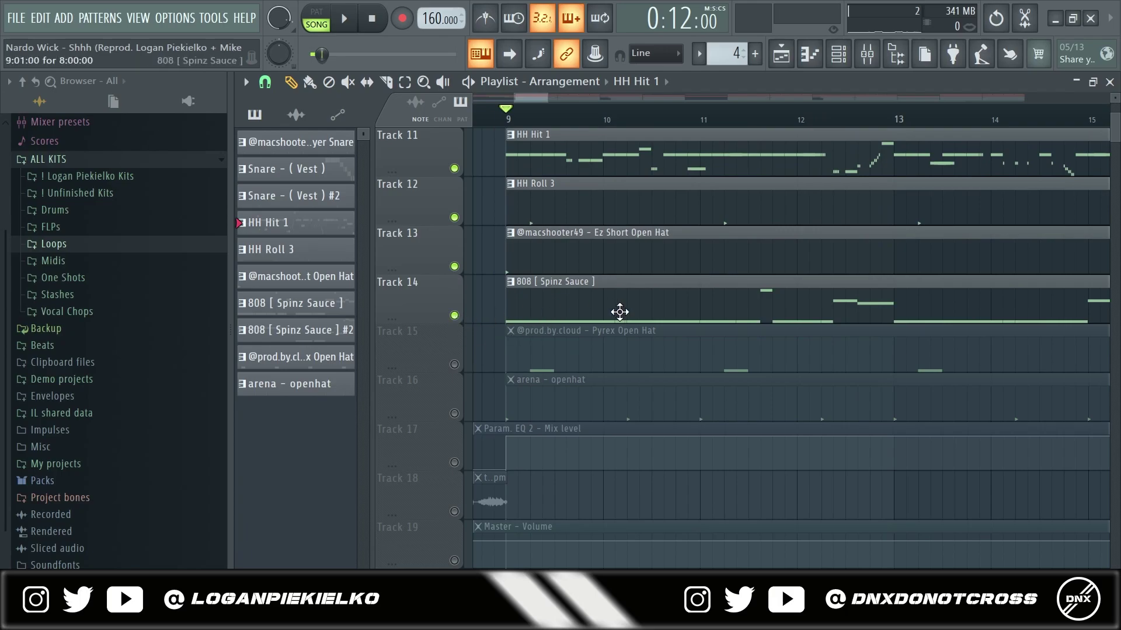
{"action": "scroll", "coordinate": [619, 312], "scroll_direction": "up", "scroll_amount": 2}
{"action": "scroll", "coordinate": [666, 350], "scroll_direction": "down", "scroll_amount": 1, "text": "ctrl"}
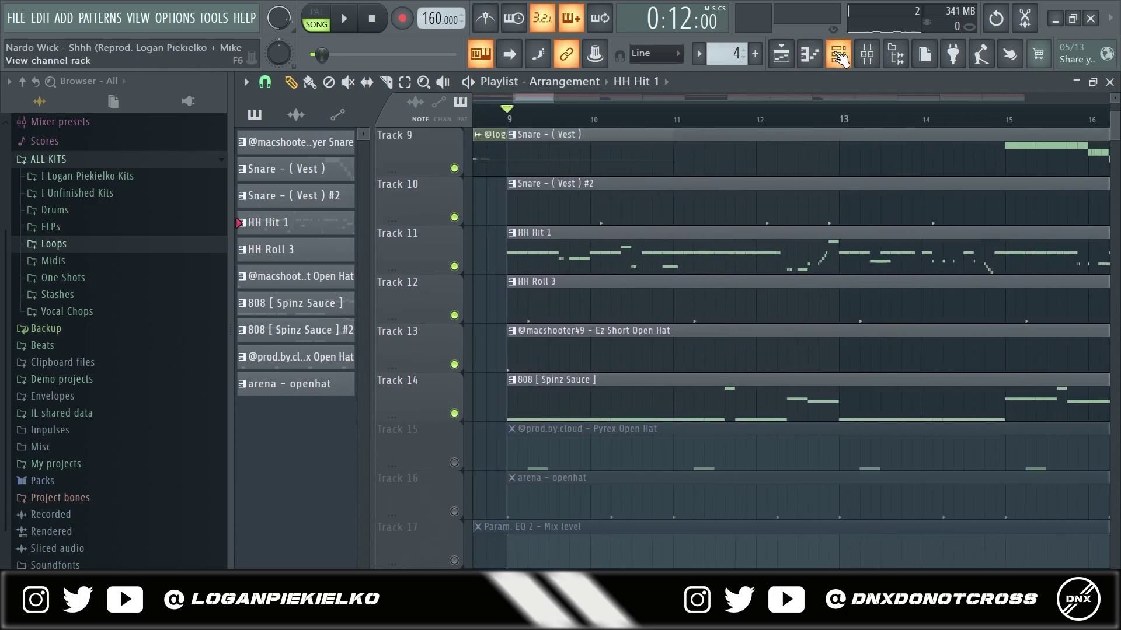
{"action": "left_click", "coordinate": [838, 56]}
{"action": "left_click", "coordinate": [368, 336]}
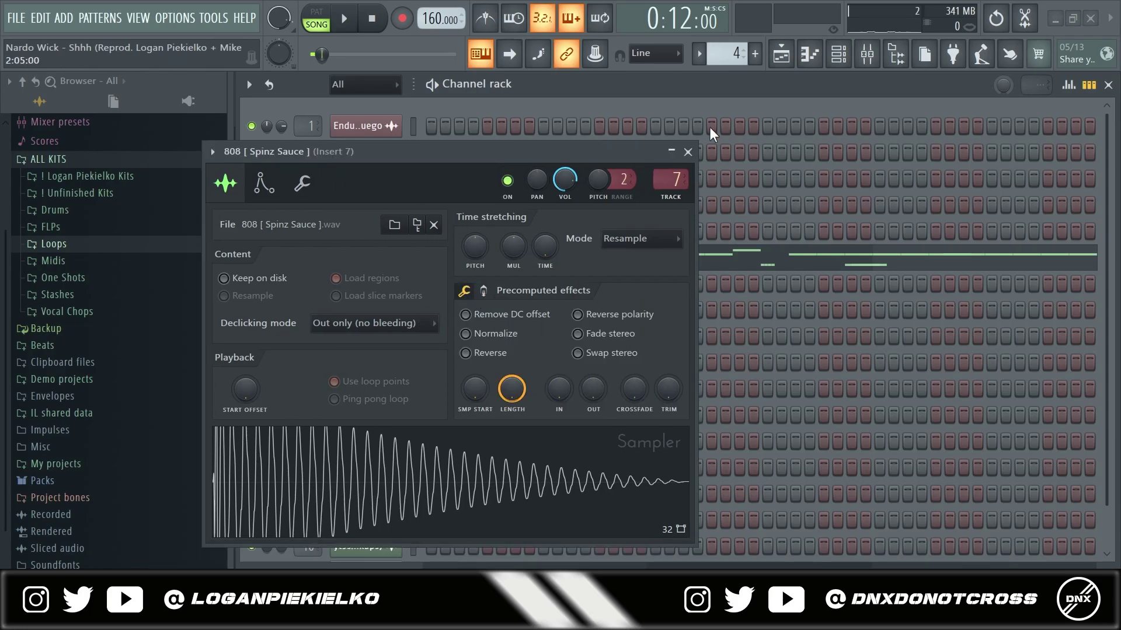
{"action": "left_click", "coordinate": [687, 151]}
{"action": "left_click", "coordinate": [838, 57]}
- Review the master's Fruity Soft Clipper: about -8.1 dB threshold, 82% post gain
{"action": "left_click", "coordinate": [869, 58]}
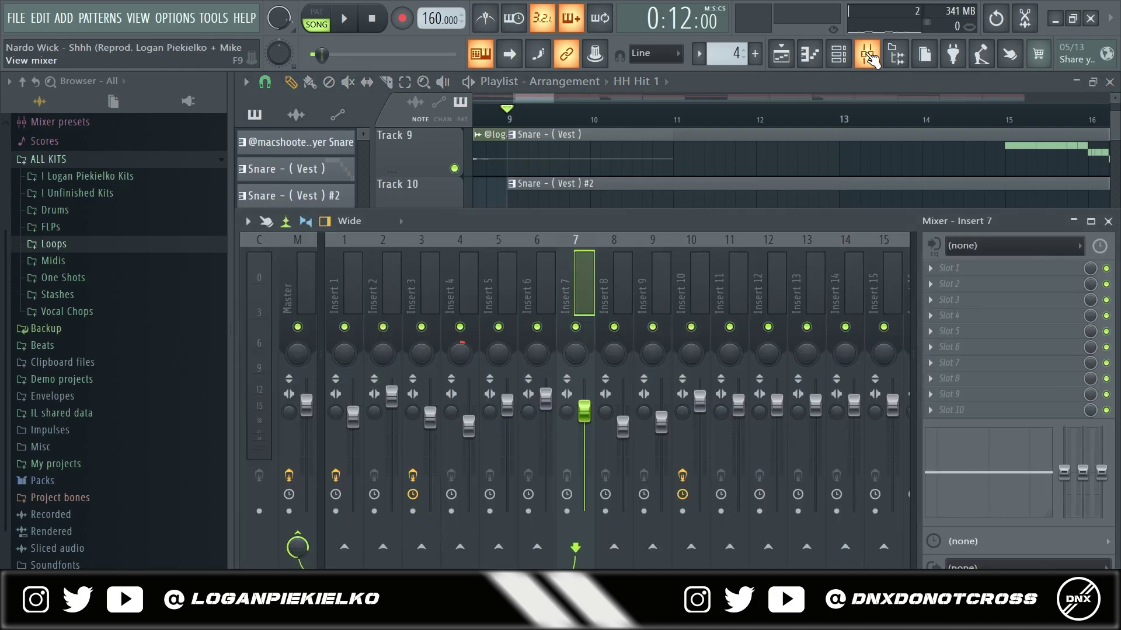
{"action": "left_click", "coordinate": [312, 288]}
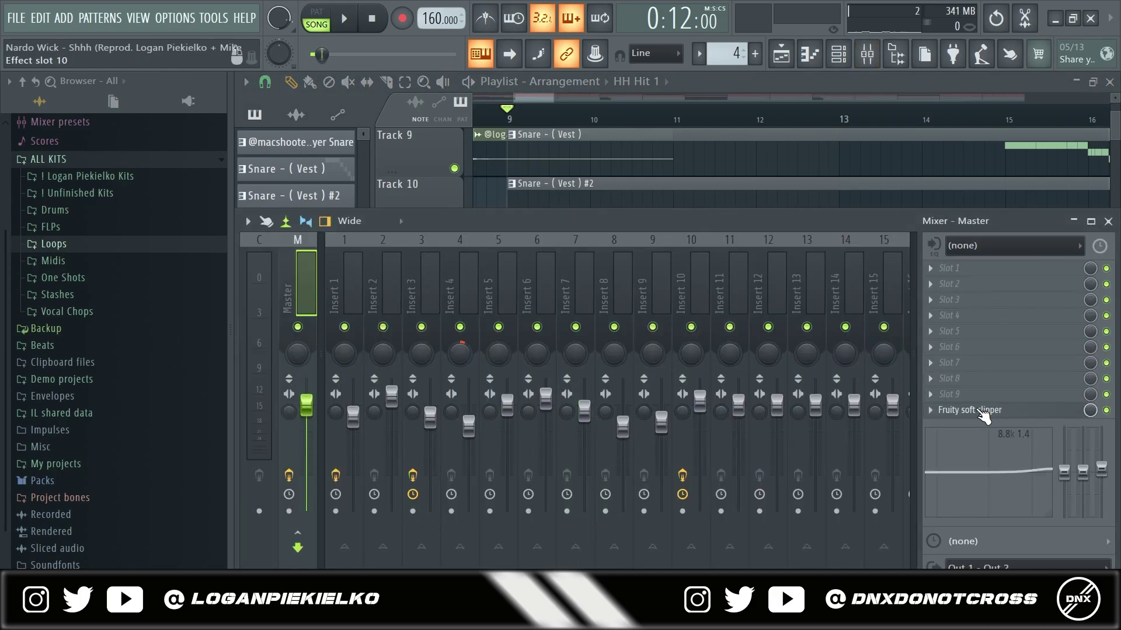
{"action": "left_click", "coordinate": [984, 417]}
{"action": "left_click_drag", "start_coordinate": [778, 336], "coordinate": [570, 175]}
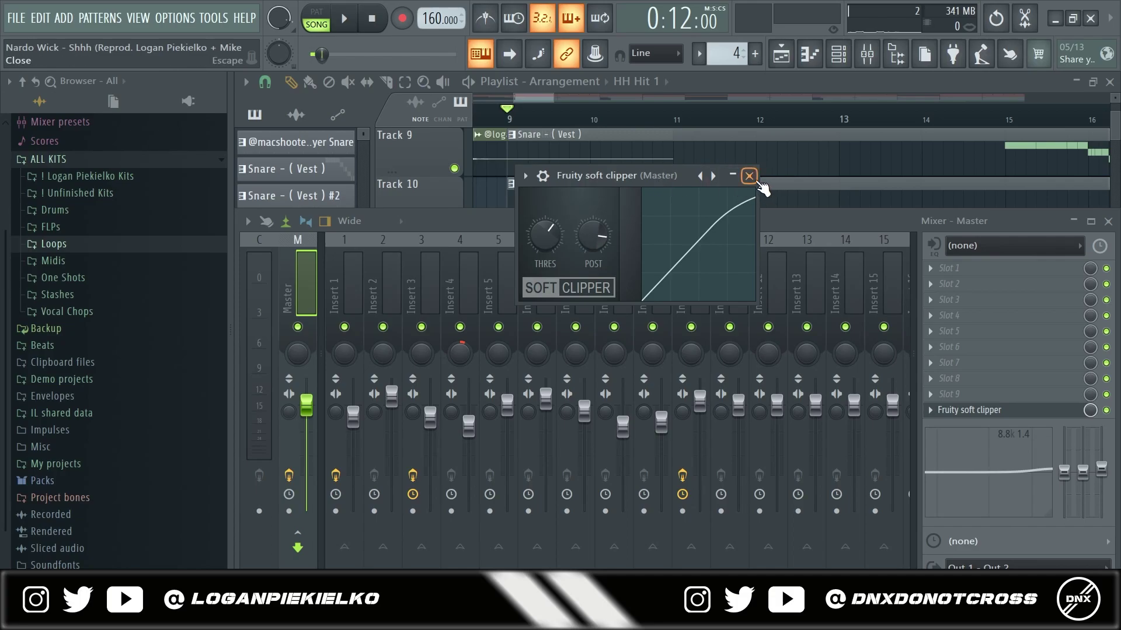
{"action": "left_click", "coordinate": [749, 175]}
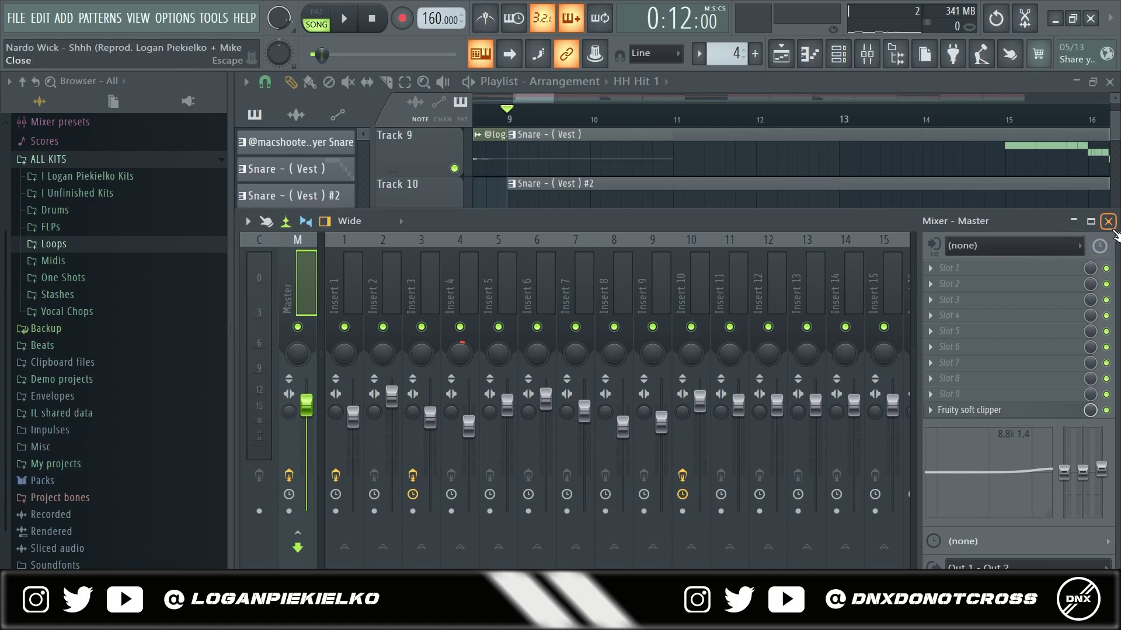
- Close the mixer, then play the 808 [ Spinz Sauce ] #2 notes before returning to the playlist
{"action": "left_click", "coordinate": [1108, 222]}
{"action": "key", "text": "space"}
{"action": "scroll", "coordinate": [765, 283], "scroll_direction": "down", "scroll_amount": 3}
{"action": "scroll", "coordinate": [814, 283], "scroll_direction": "down", "scroll_amount": 3}
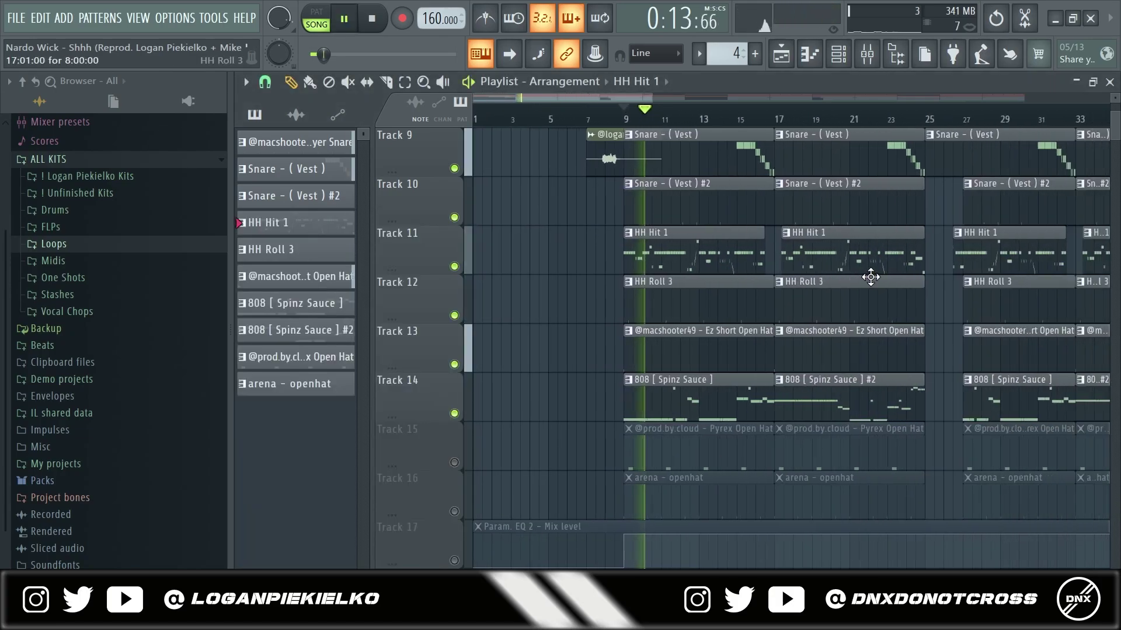
{"action": "scroll", "coordinate": [872, 278], "scroll_direction": "up", "scroll_amount": 2}
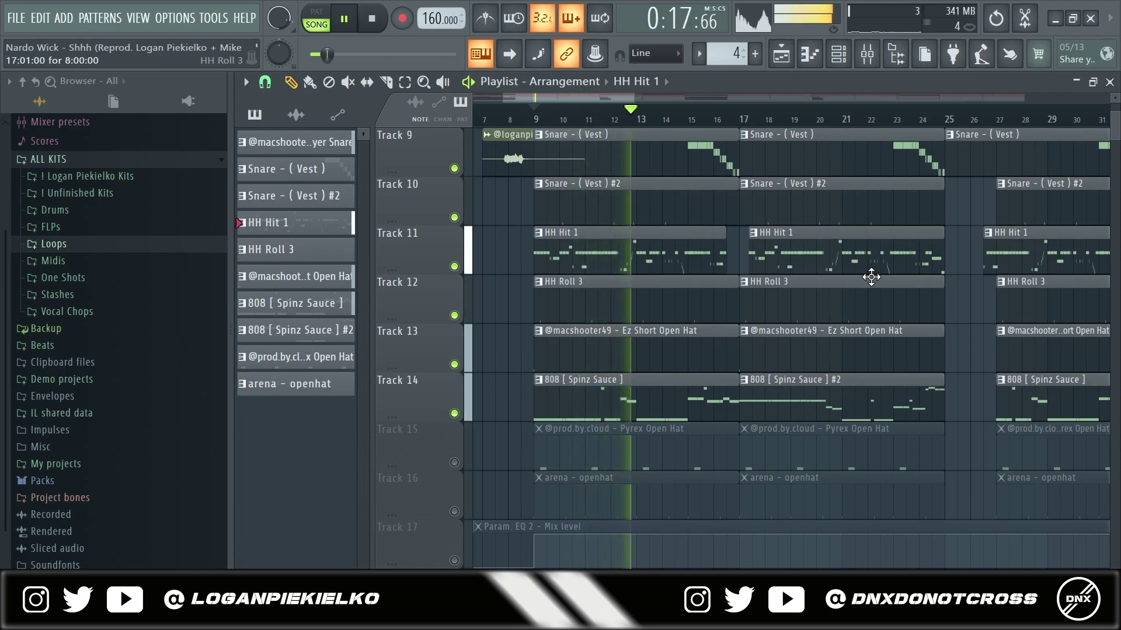
{"action": "double_click", "coordinate": [819, 394]}
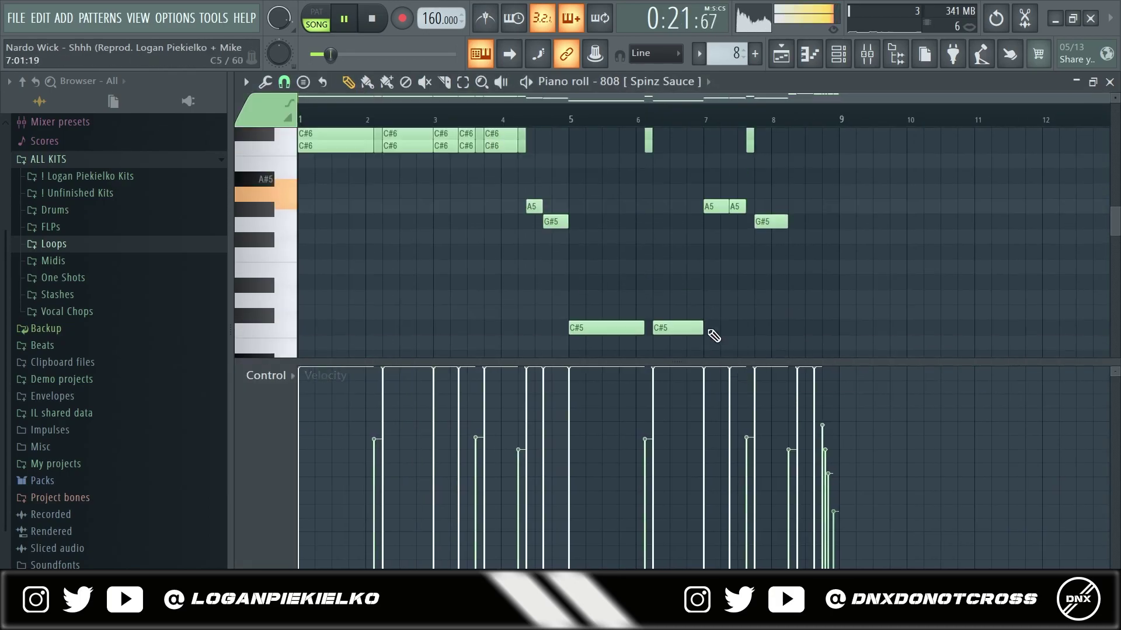
{"action": "scroll", "coordinate": [714, 335], "scroll_direction": "up", "scroll_amount": 2}
{"action": "scroll", "coordinate": [517, 295], "scroll_direction": "down", "scroll_amount": 4}
{"action": "scroll", "coordinate": [380, 205], "scroll_direction": "up", "scroll_amount": 2}
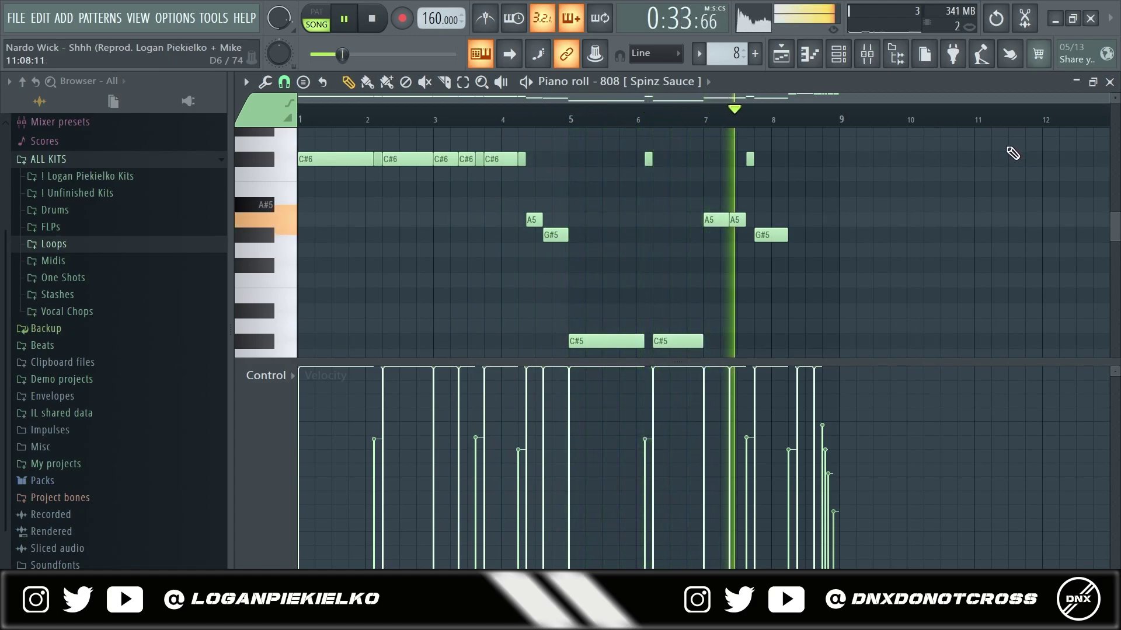
{"action": "scroll", "coordinate": [1016, 166], "scroll_direction": "up", "scroll_amount": 3}
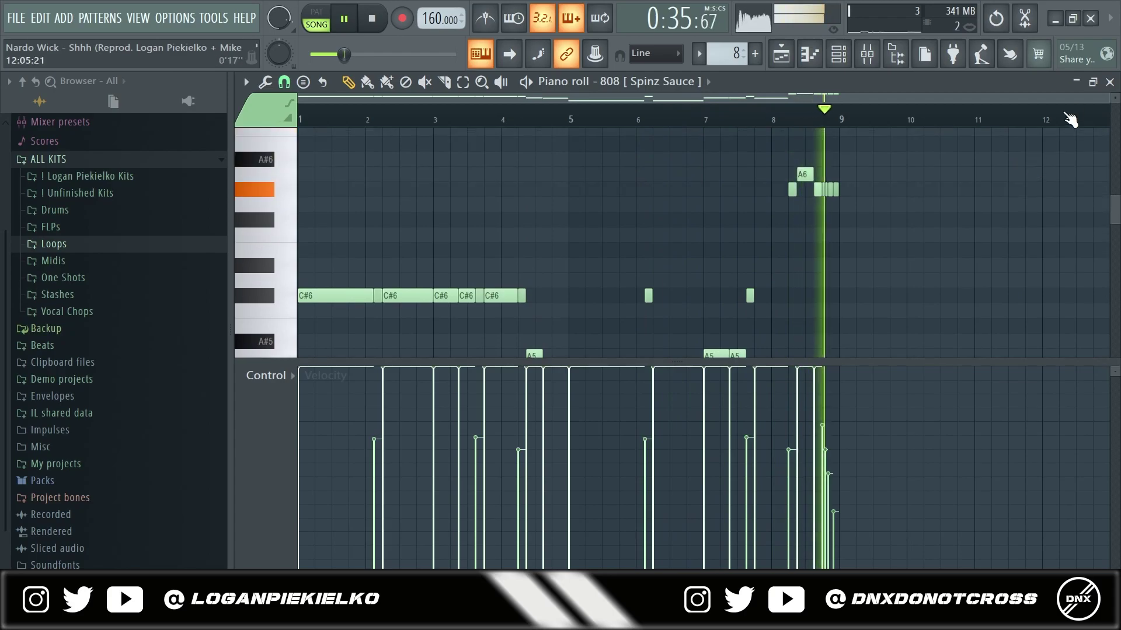
{"action": "key", "text": "space"}
{"action": "key", "text": "F5"}
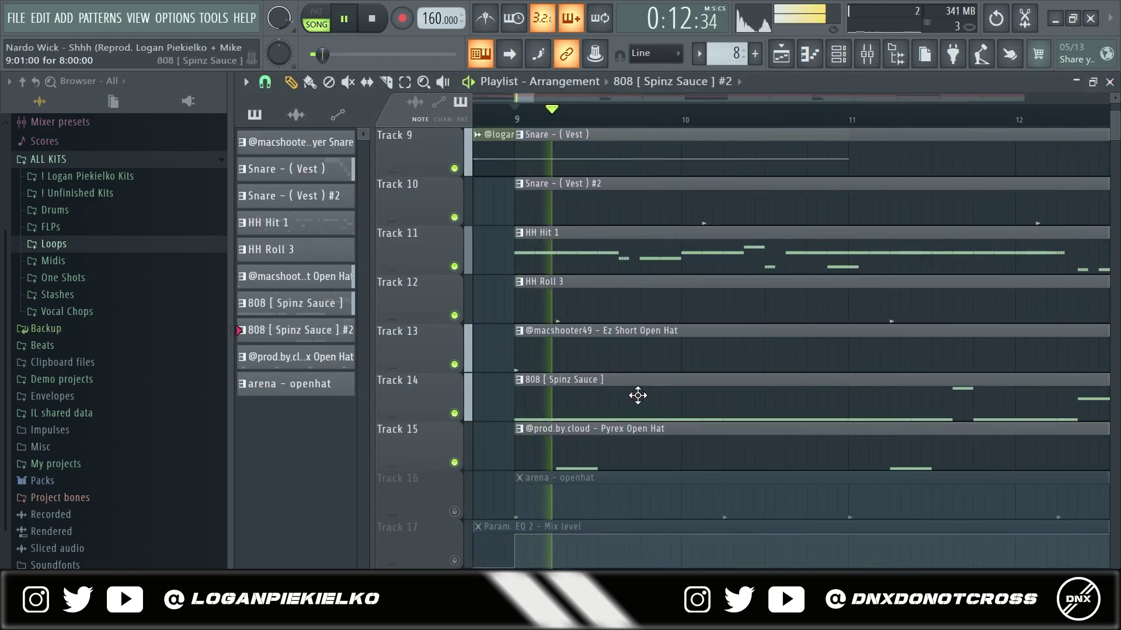
{"action": "key", "text": "space"}
{"action": "scroll", "coordinate": [637, 396], "scroll_direction": "down", "scroll_amount": 2}
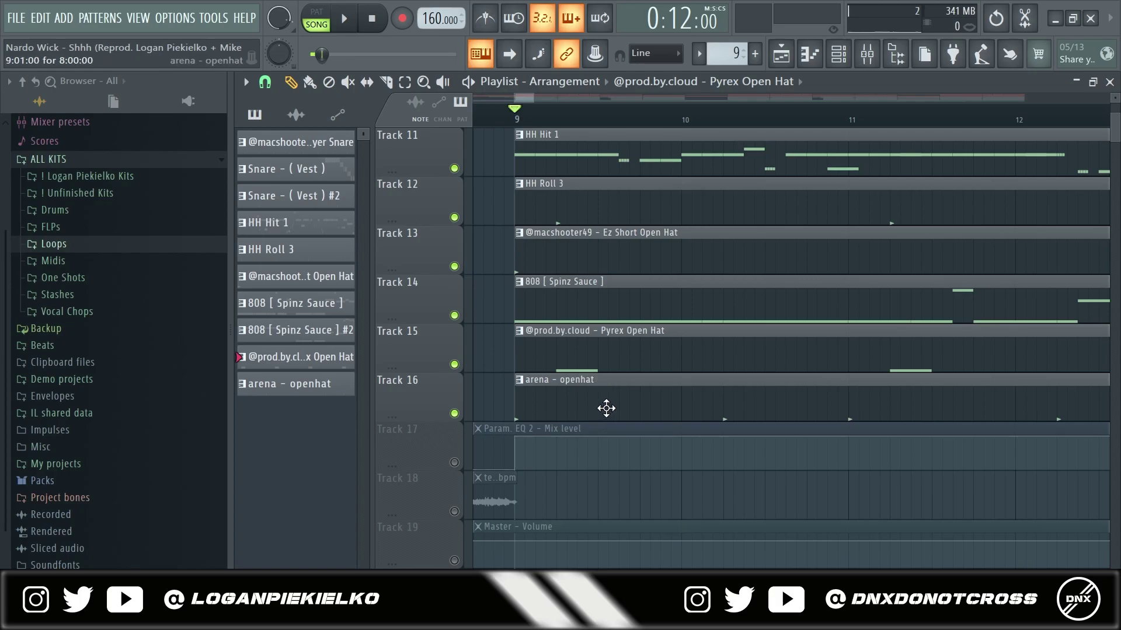
{"action": "scroll", "coordinate": [605, 407], "scroll_direction": "up", "scroll_amount": 4}
{"action": "scroll", "coordinate": [604, 415], "scroll_direction": "down", "scroll_amount": 3, "text": "ctrl"}
{"action": "scroll", "coordinate": [591, 407], "scroll_direction": "down", "scroll_amount": 3}
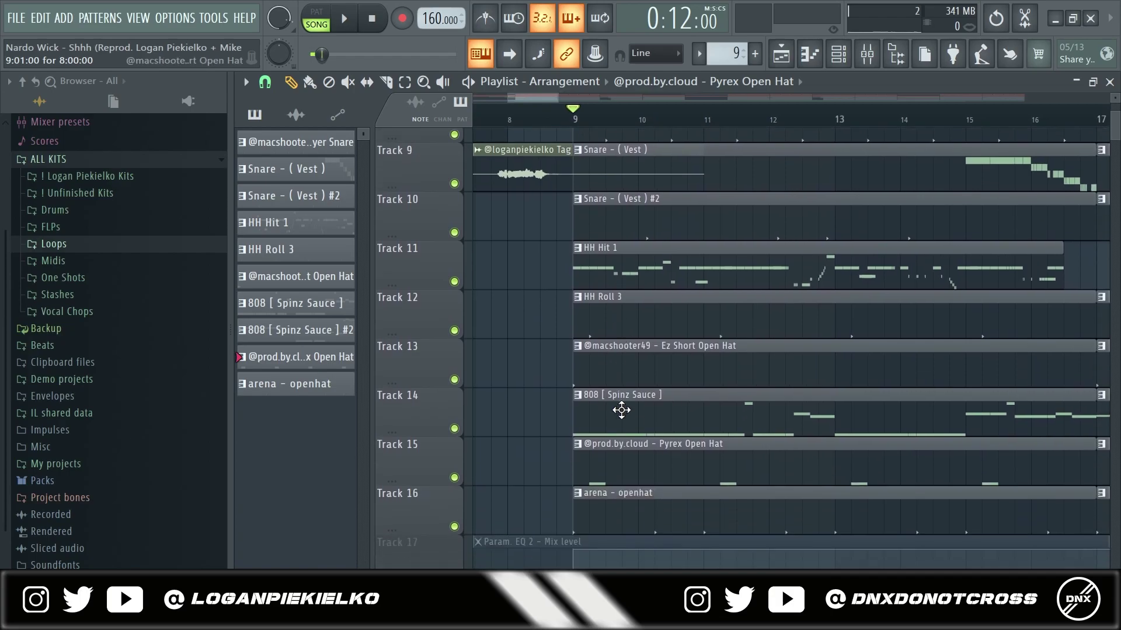
{"action": "scroll", "coordinate": [756, 409], "scroll_direction": "up", "scroll_amount": 1, "text": "ctrl"}
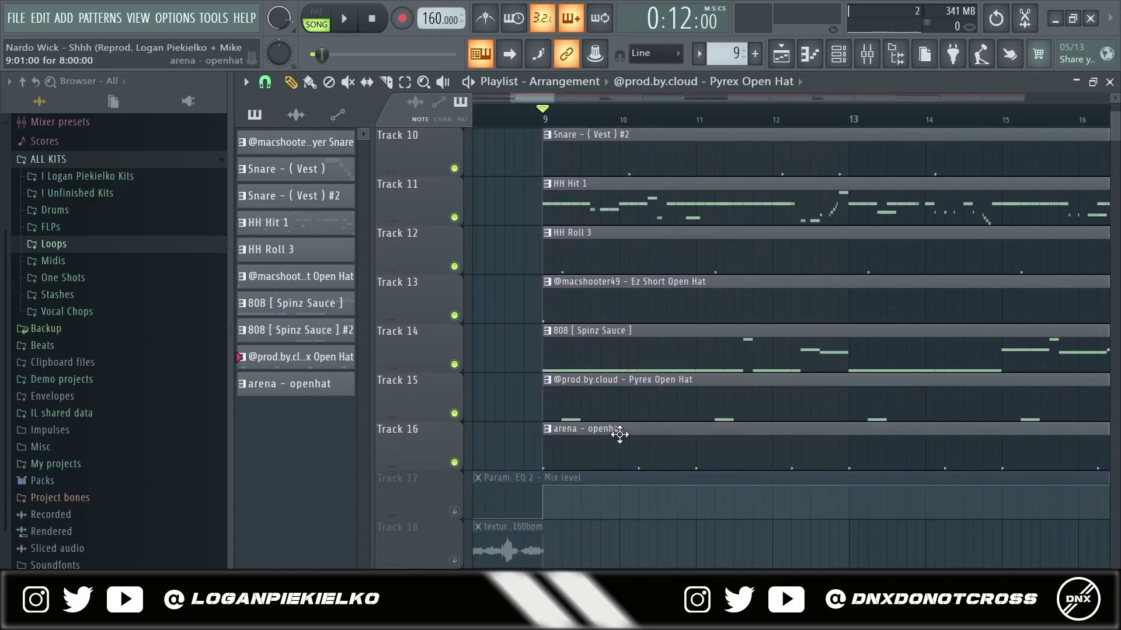
{"action": "key", "text": "space"}
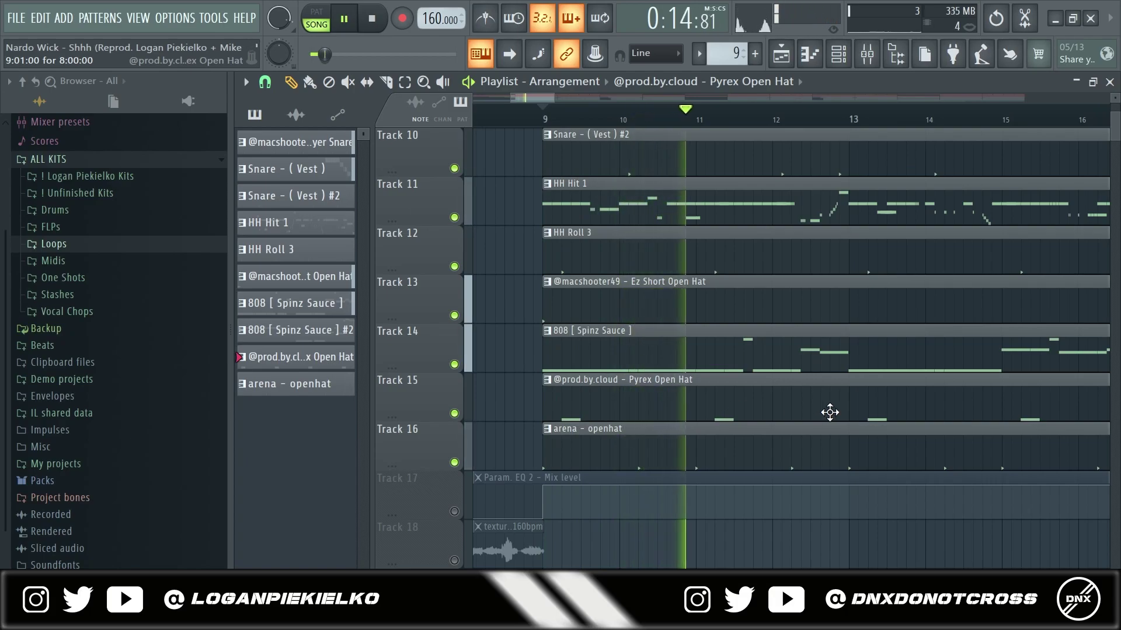
{"action": "scroll", "coordinate": [911, 408], "scroll_direction": "down", "scroll_amount": 2, "text": "ctrl"}
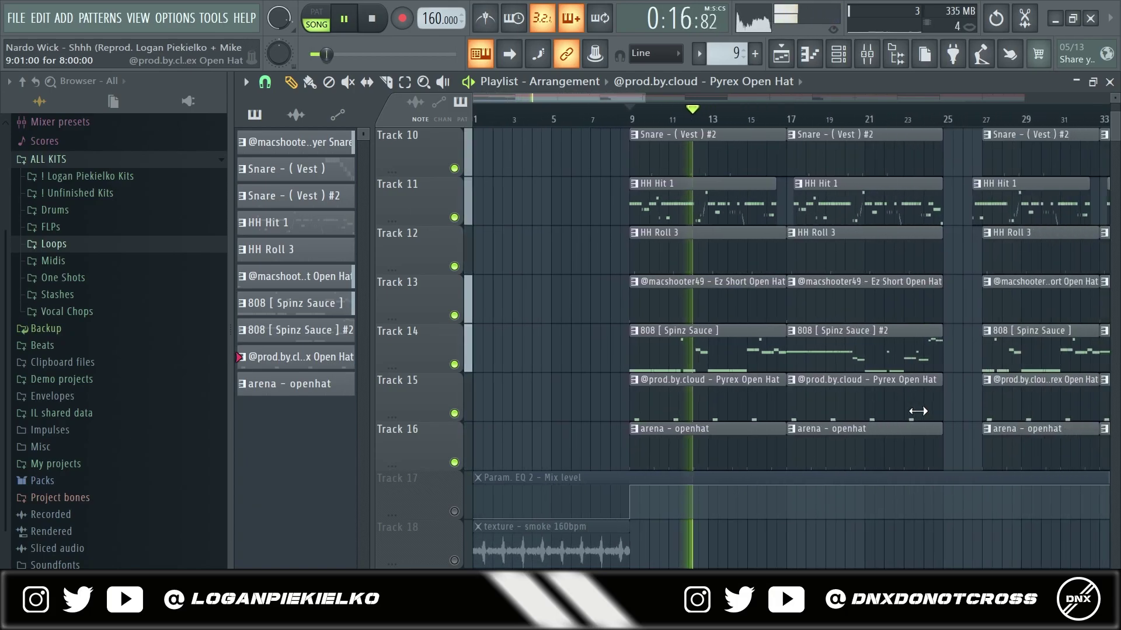
{"action": "scroll", "coordinate": [911, 410], "scroll_direction": "down", "scroll_amount": 2, "text": "ctrl"}
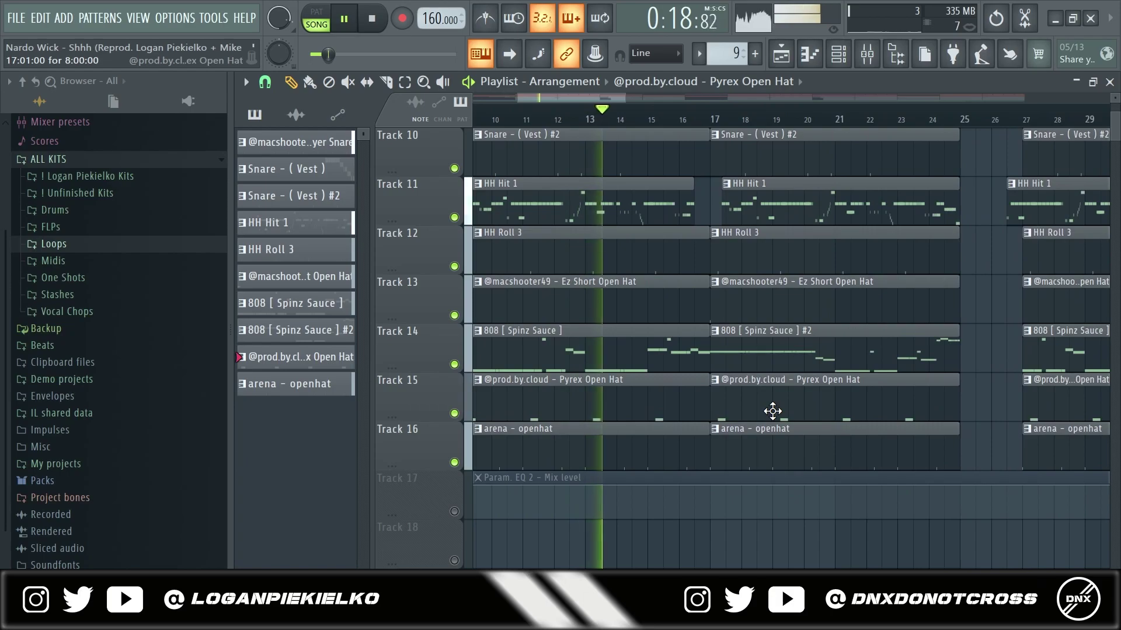
{"action": "scroll", "coordinate": [778, 411], "scroll_direction": "down", "scroll_amount": 1, "text": "ctrl"}
{"action": "scroll", "coordinate": [772, 411], "scroll_direction": "up", "scroll_amount": 1}
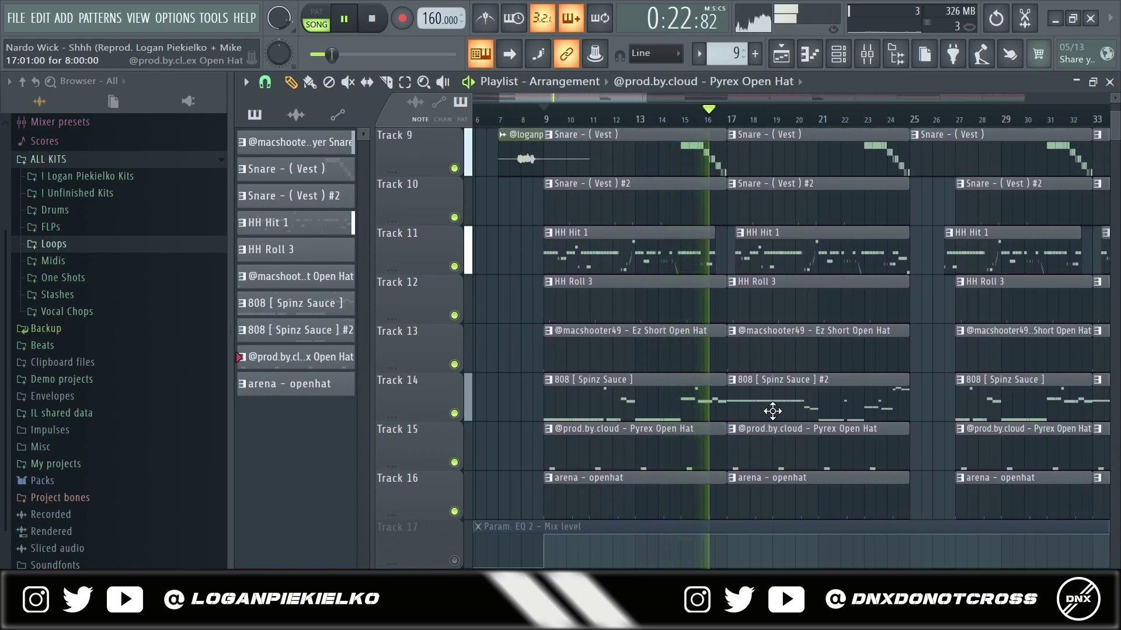
{"action": "key", "text": "space"}
{"action": "scroll", "coordinate": [408, 476], "scroll_direction": "down", "scroll_amount": 4}
{"action": "scroll", "coordinate": [407, 472], "scroll_direction": "up", "scroll_amount": 5, "text": "ctrl"}
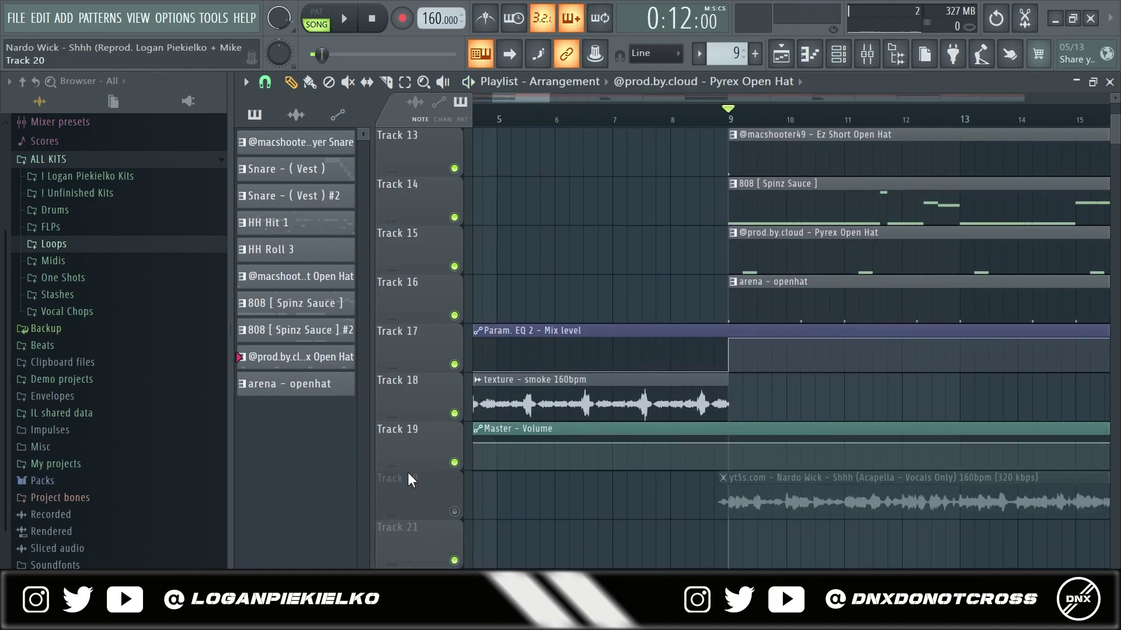
{"action": "scroll", "coordinate": [493, 131], "scroll_direction": "down", "scroll_amount": 3, "text": "ctrl"}
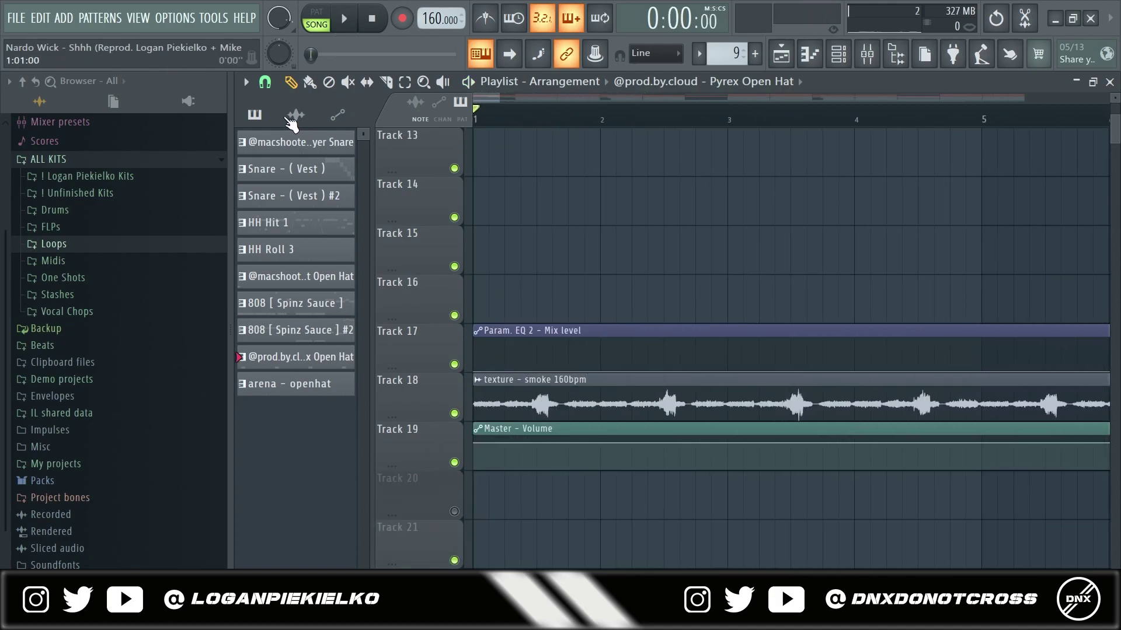
{"action": "scroll", "coordinate": [418, 445], "scroll_direction": "down", "scroll_amount": 2, "text": "ctrl"}
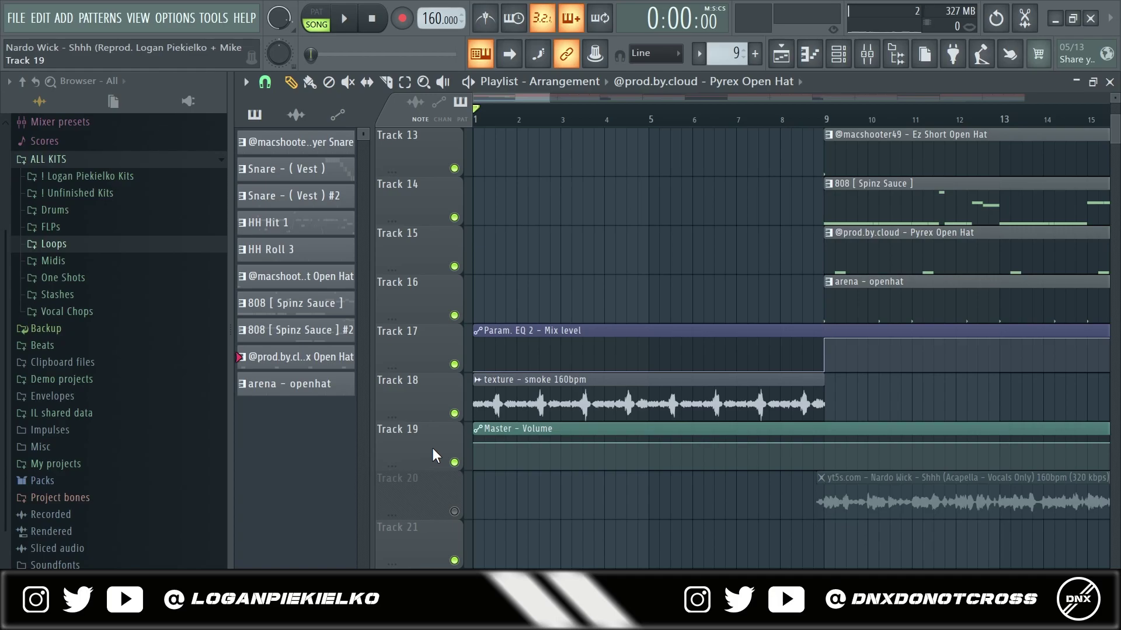
{"action": "left_click", "coordinate": [454, 414], "text": "ctrl"}
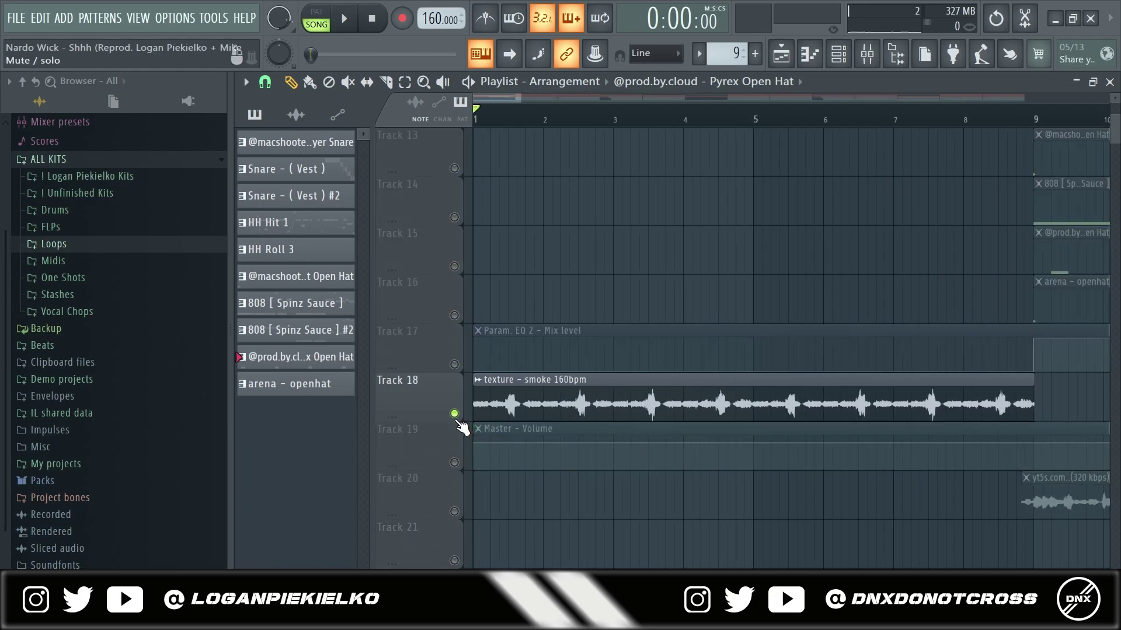
{"action": "scroll", "coordinate": [414, 403], "scroll_direction": "up", "scroll_amount": 1}
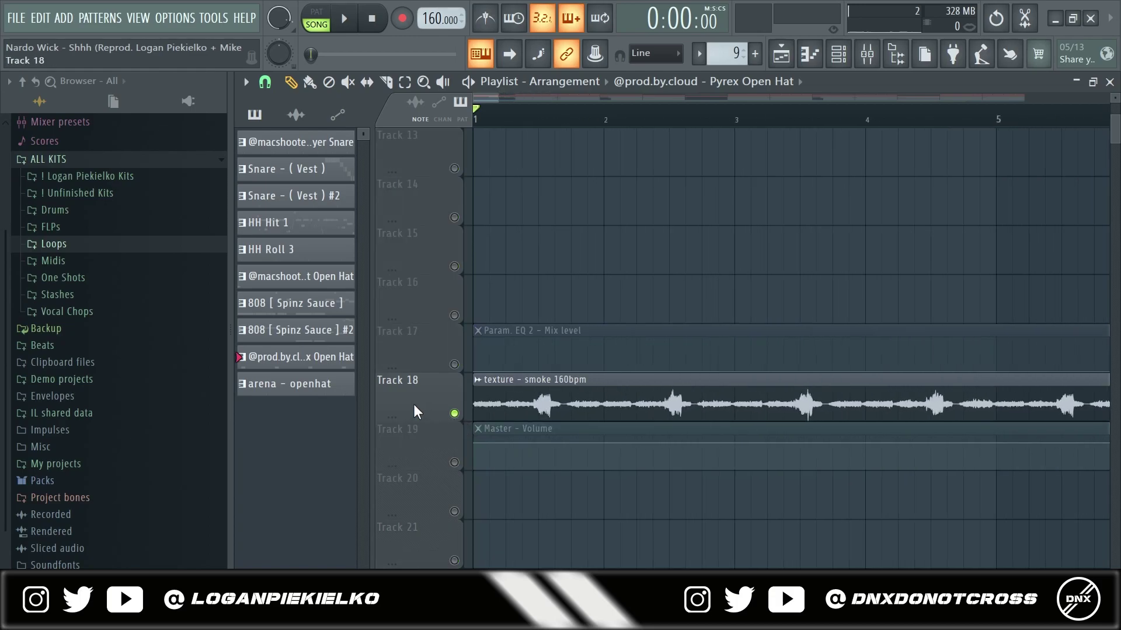
{"action": "scroll", "coordinate": [413, 404], "scroll_direction": "down", "scroll_amount": 1}
{"action": "key", "text": "space"}
{"action": "scroll", "coordinate": [596, 301], "scroll_direction": "up", "scroll_amount": 4}
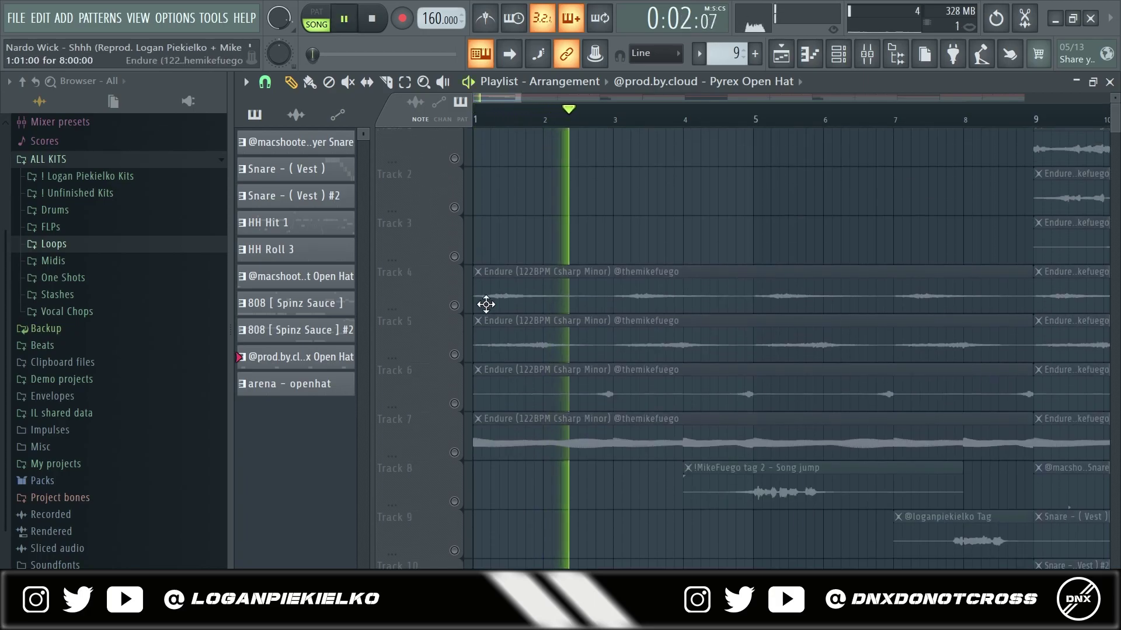
{"action": "left_click", "coordinate": [454, 316]}
{"action": "left_click", "coordinate": [454, 364]}
{"action": "left_click", "coordinate": [454, 414]}
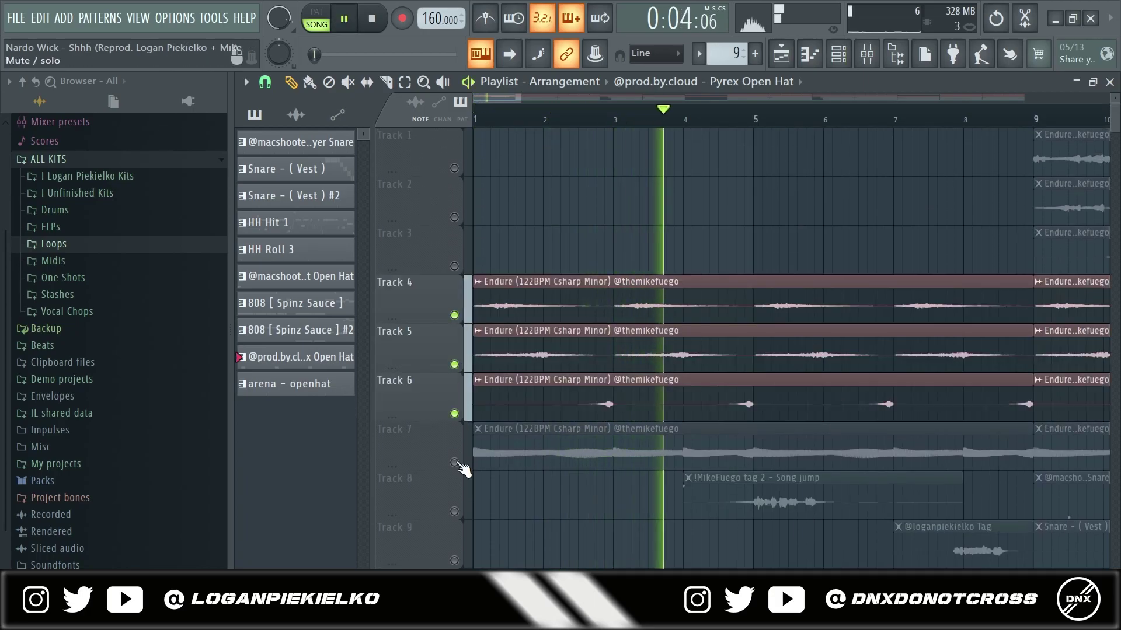
{"action": "scroll", "coordinate": [663, 423], "scroll_direction": "down", "scroll_amount": 1}
{"action": "scroll", "coordinate": [670, 430], "scroll_direction": "down", "scroll_amount": 3}
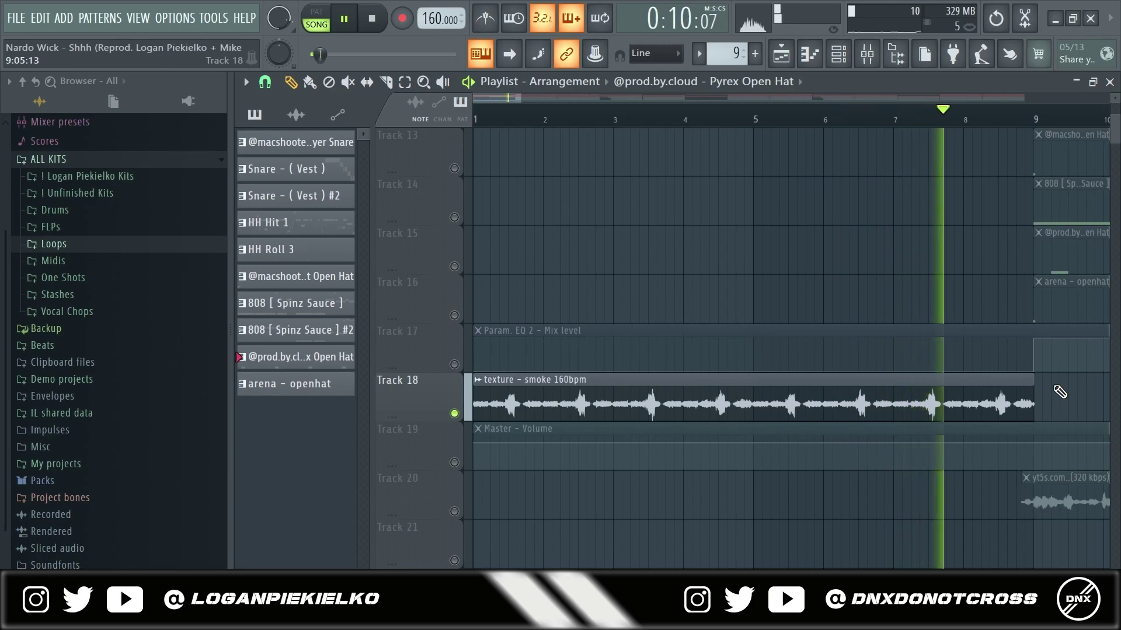
{"action": "key", "text": "space"}
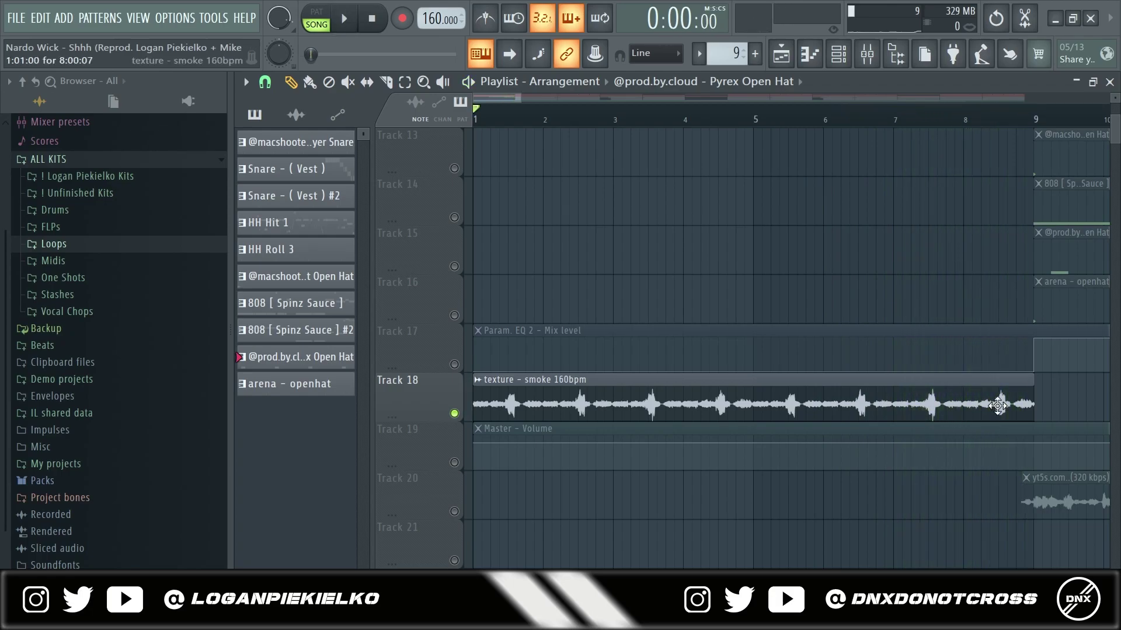
{"action": "scroll", "coordinate": [971, 412], "scroll_direction": "down", "scroll_amount": 5}
{"action": "scroll", "coordinate": [788, 416], "scroll_direction": "down", "scroll_amount": 3}
{"action": "scroll", "coordinate": [639, 423], "scroll_direction": "down", "scroll_amount": 2}
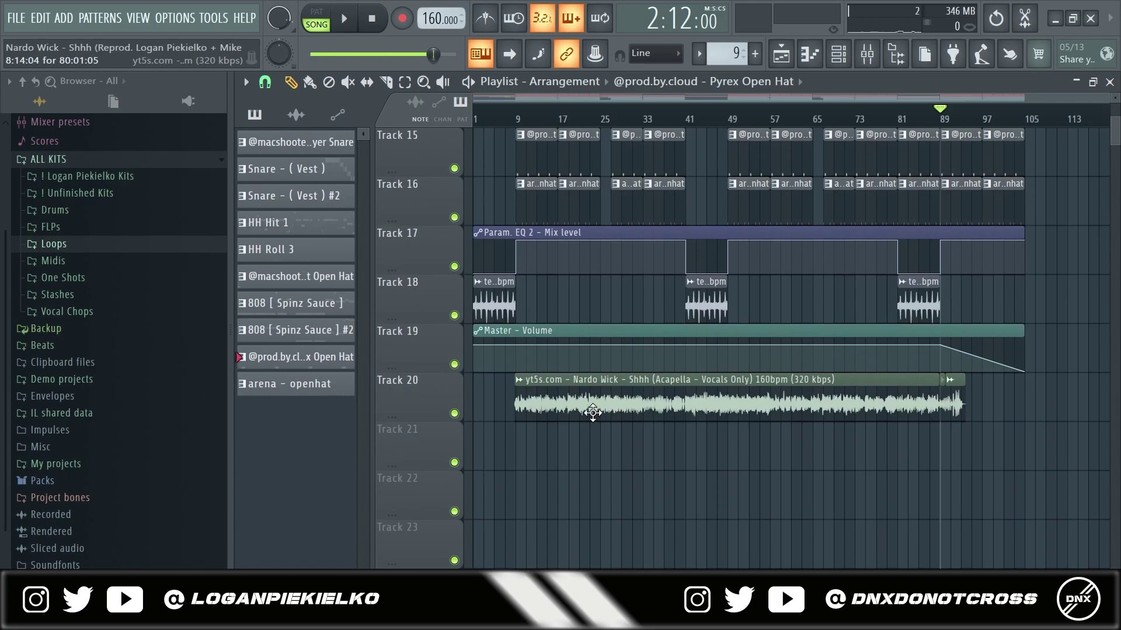
{"action": "key", "text": "Home"}
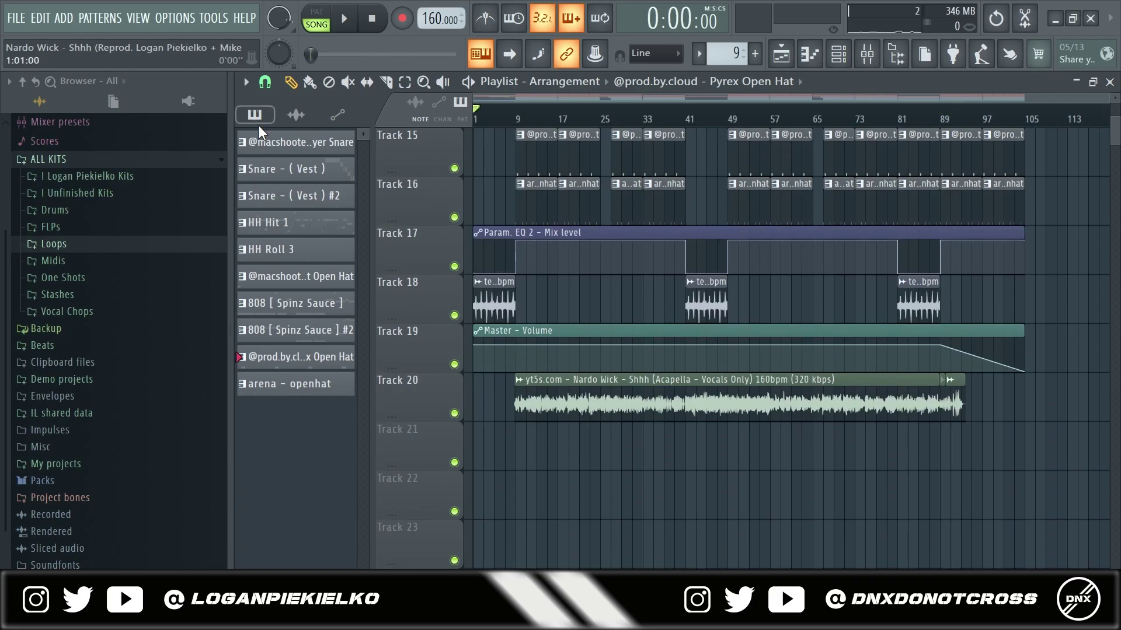
{"action": "scroll", "coordinate": [586, 366], "scroll_direction": "up", "scroll_amount": 5}
{"action": "scroll", "coordinate": [585, 366], "scroll_direction": "up", "scroll_amount": 5}
{"action": "scroll", "coordinate": [572, 370], "scroll_direction": "up", "scroll_amount": 4}
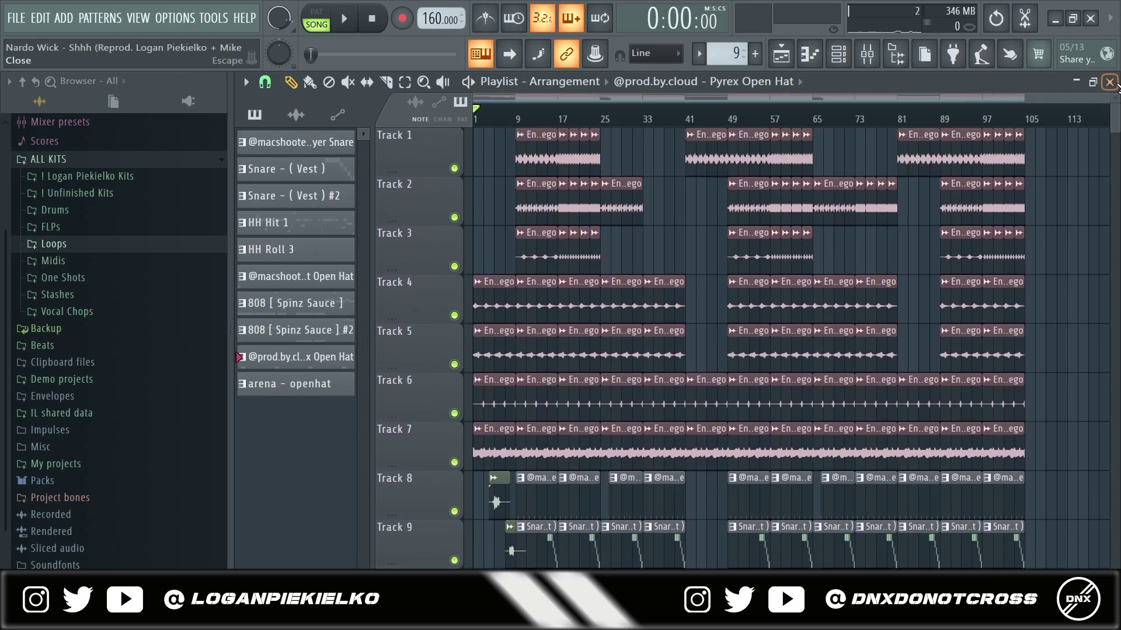
{"action": "left_click_drag", "start_coordinate": [1111, 98], "coordinate": [805, 240]}
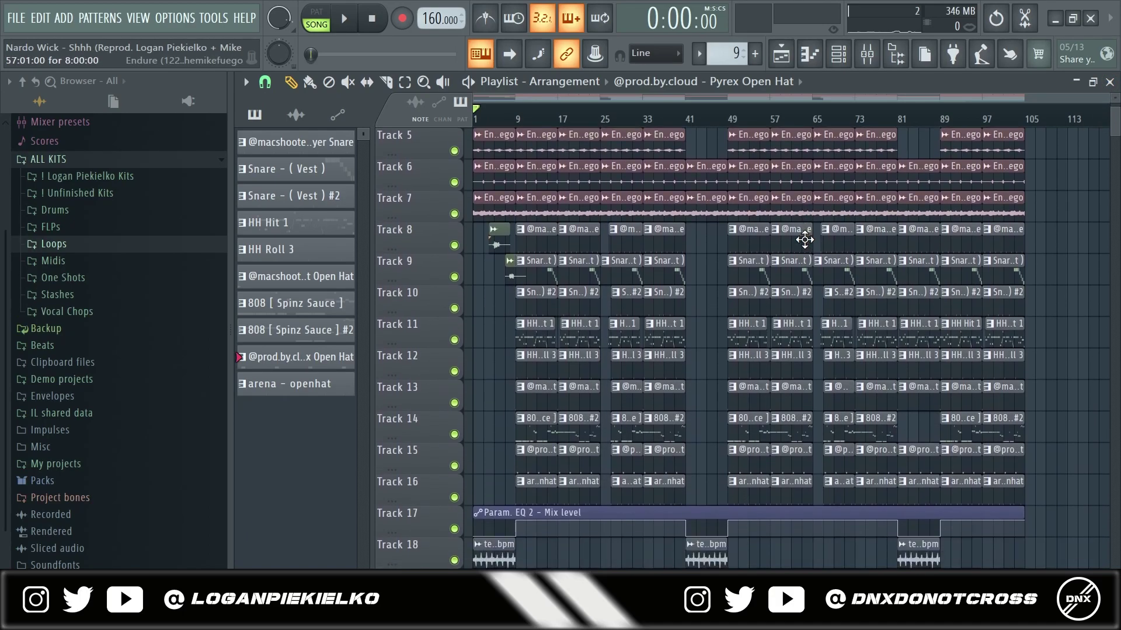
{"action": "key", "text": "space"}
{"action": "scroll", "coordinate": [805, 239], "scroll_direction": "down", "scroll_amount": 1}
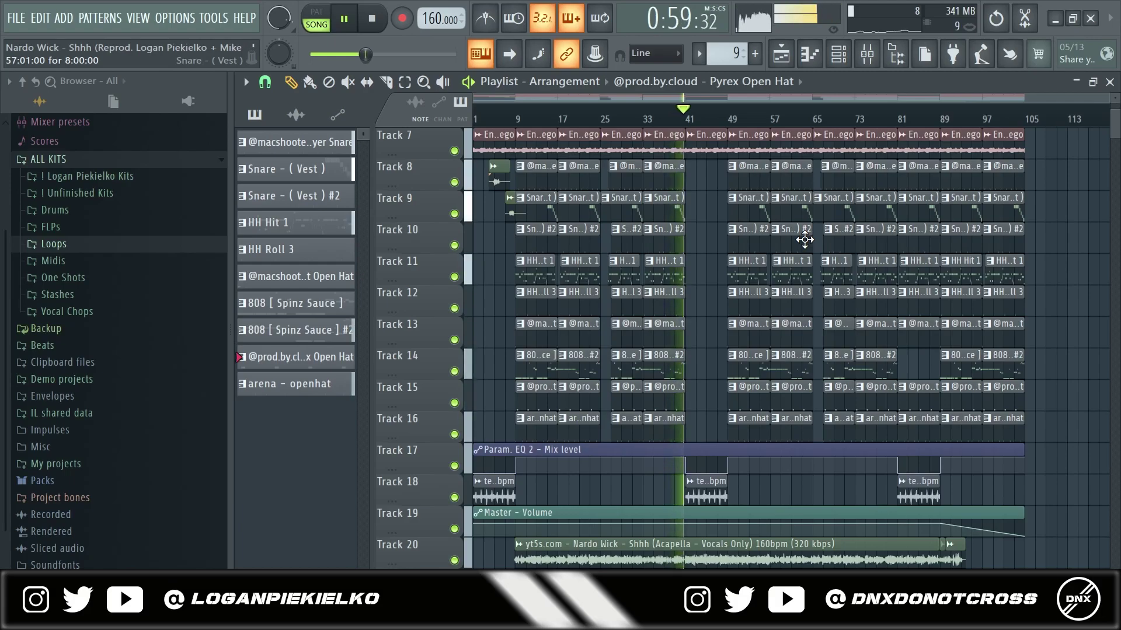
{"action": "key", "text": "space"}
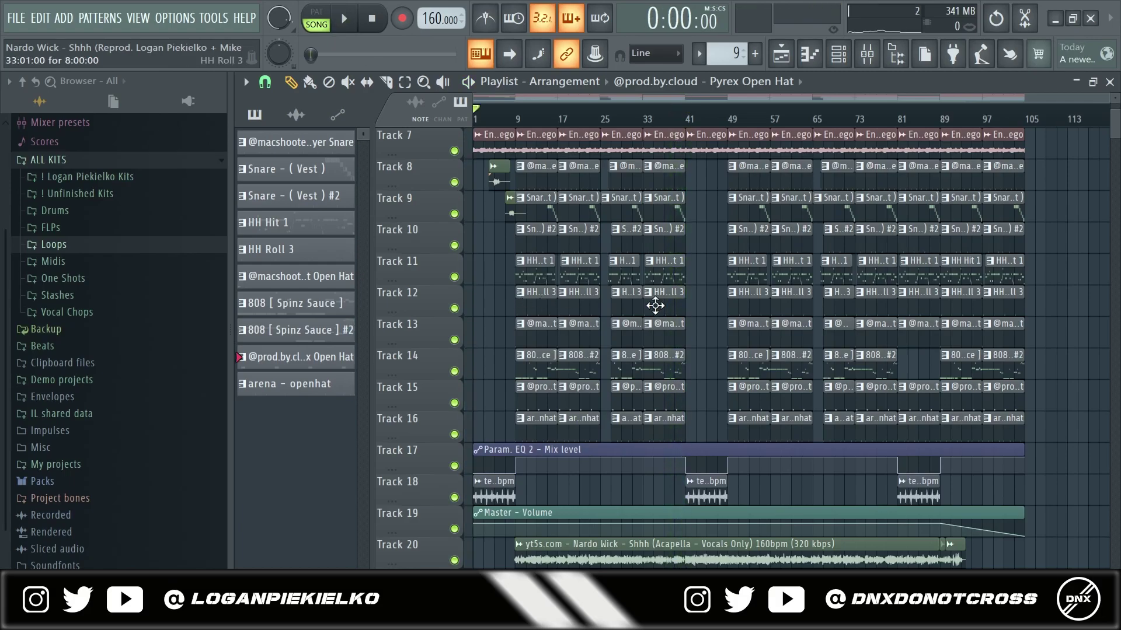